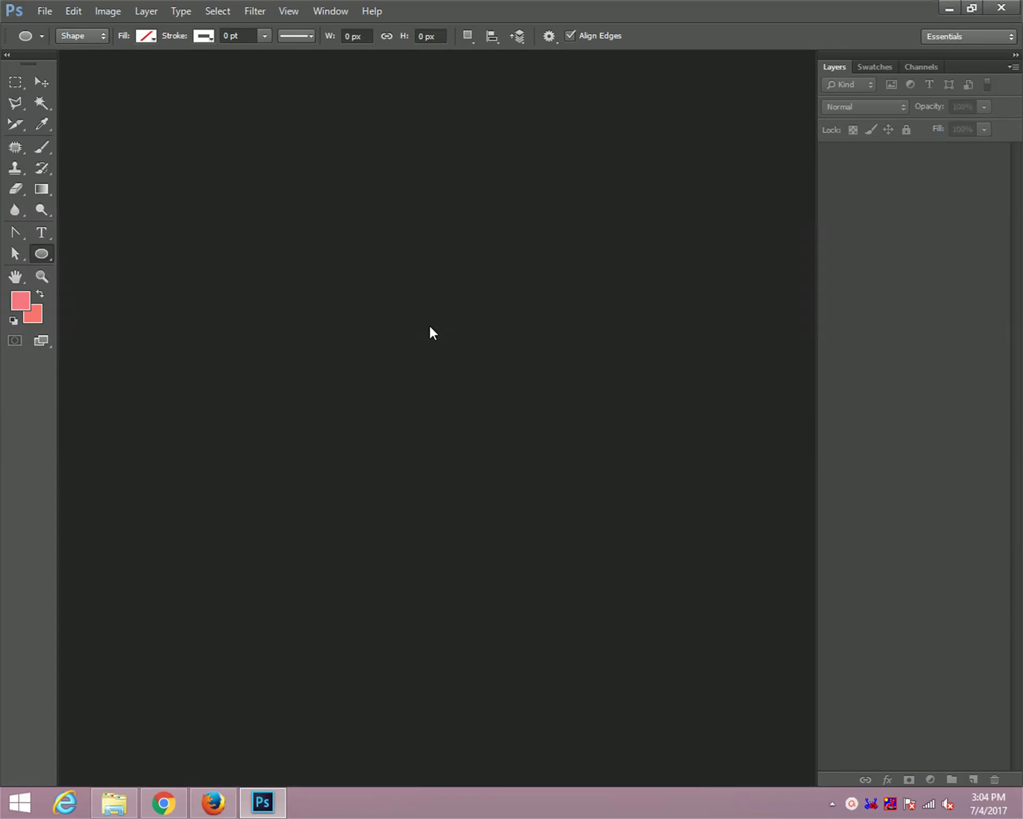
# Search Google in Chrome for the person's name and switch to image results
pyautogui.click(163, 802)
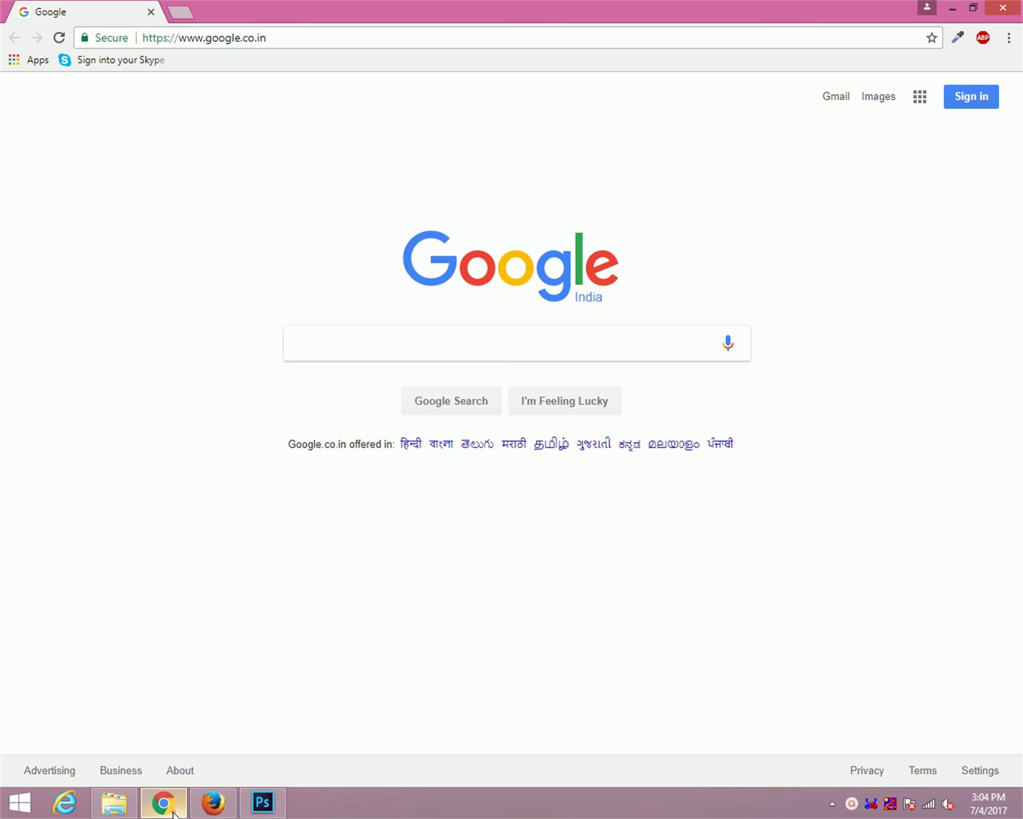
pyautogui.write('k')
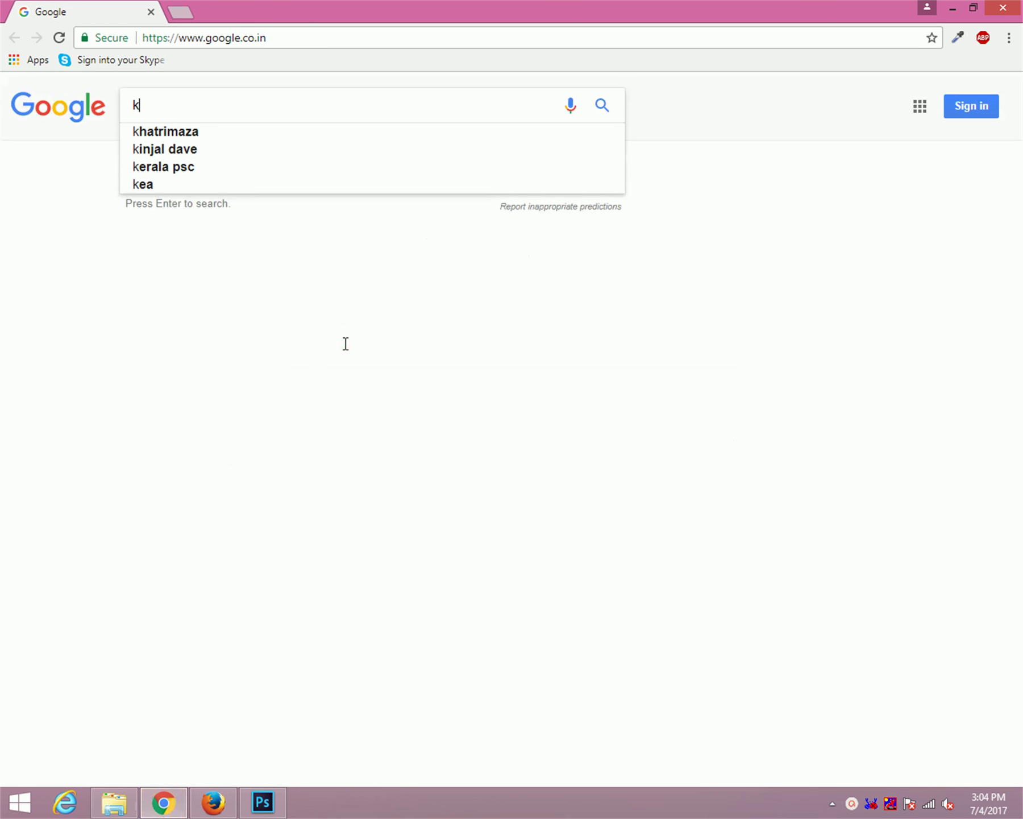
pyautogui.write('aran buha')
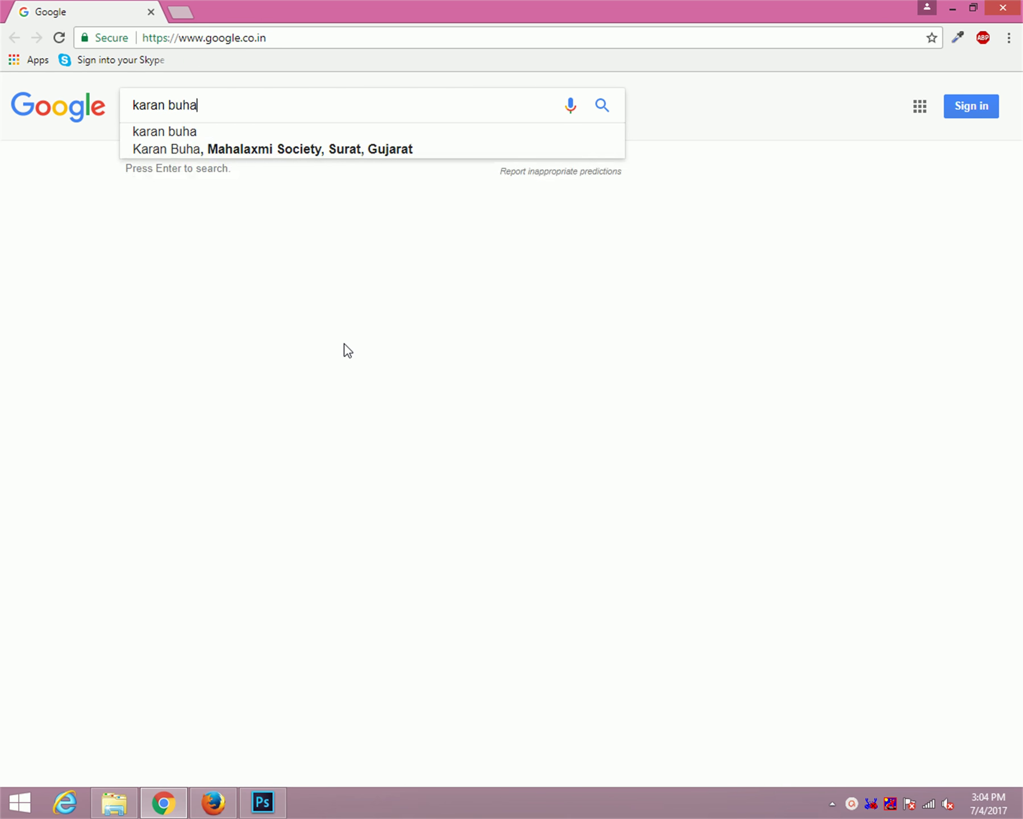
pyautogui.write("'")
pyautogui.press('Return')
pyautogui.press('BackSpace')
pyautogui.press('Return')
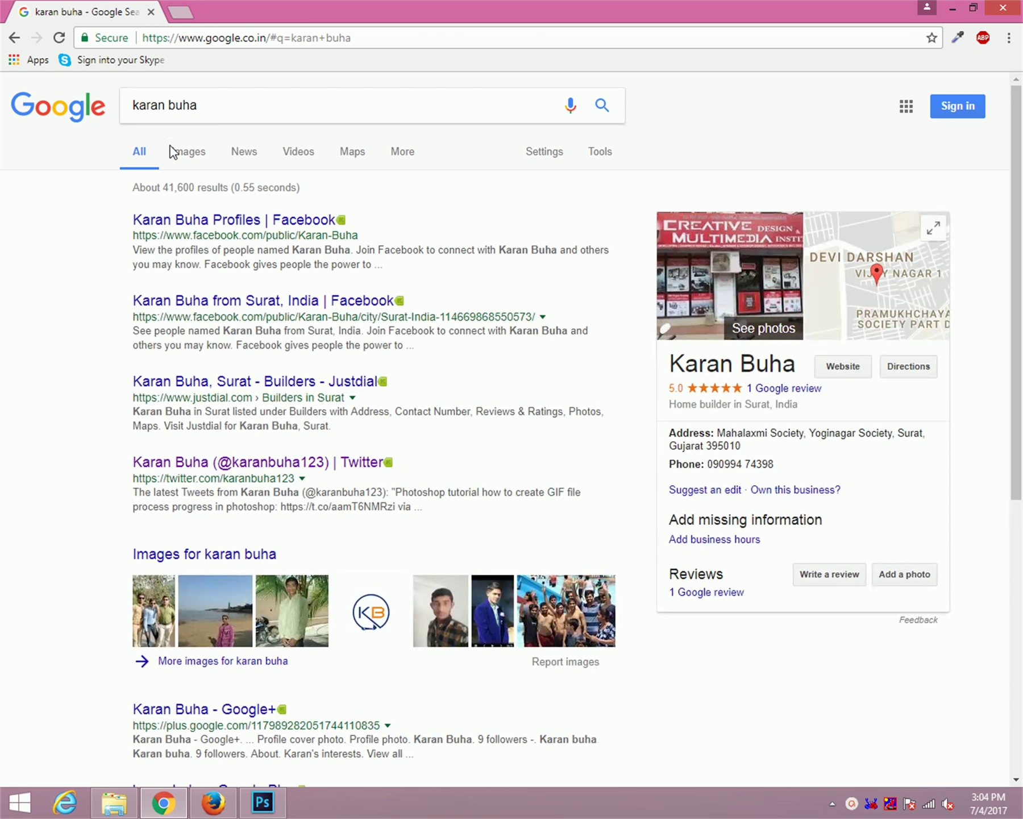
pyautogui.click(175, 151)
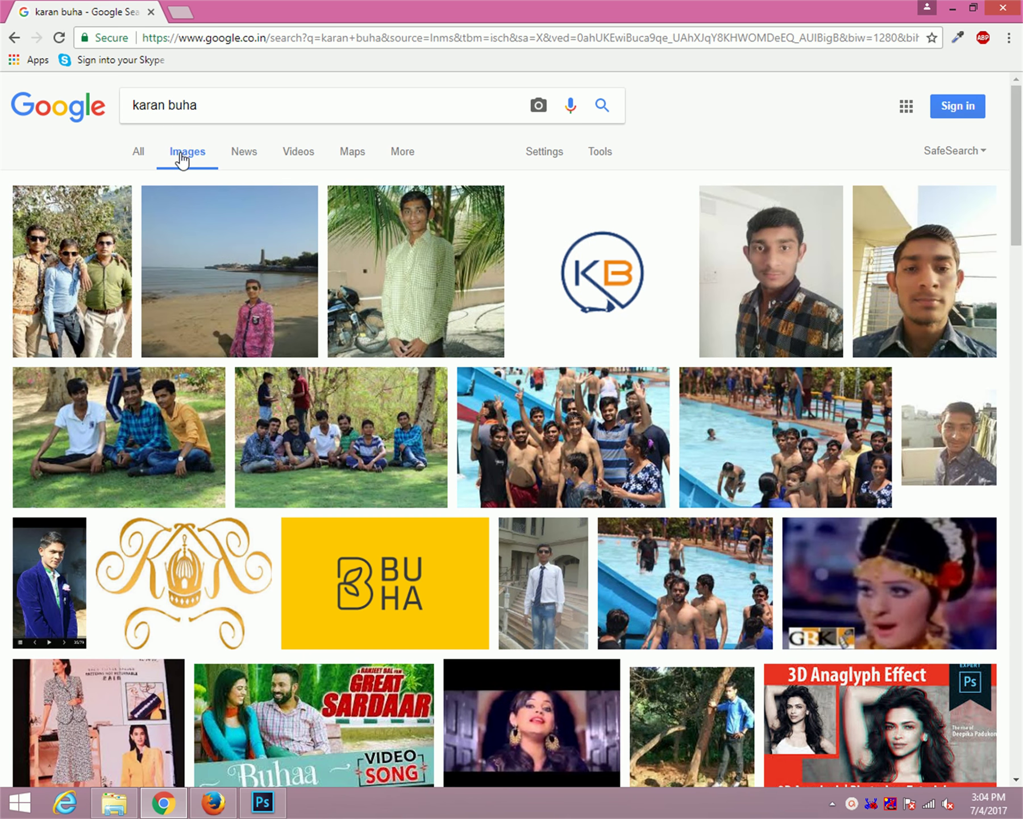
# Open the pool group photo full size, copy it, and return to Photoshop
pyautogui.click(558, 450)
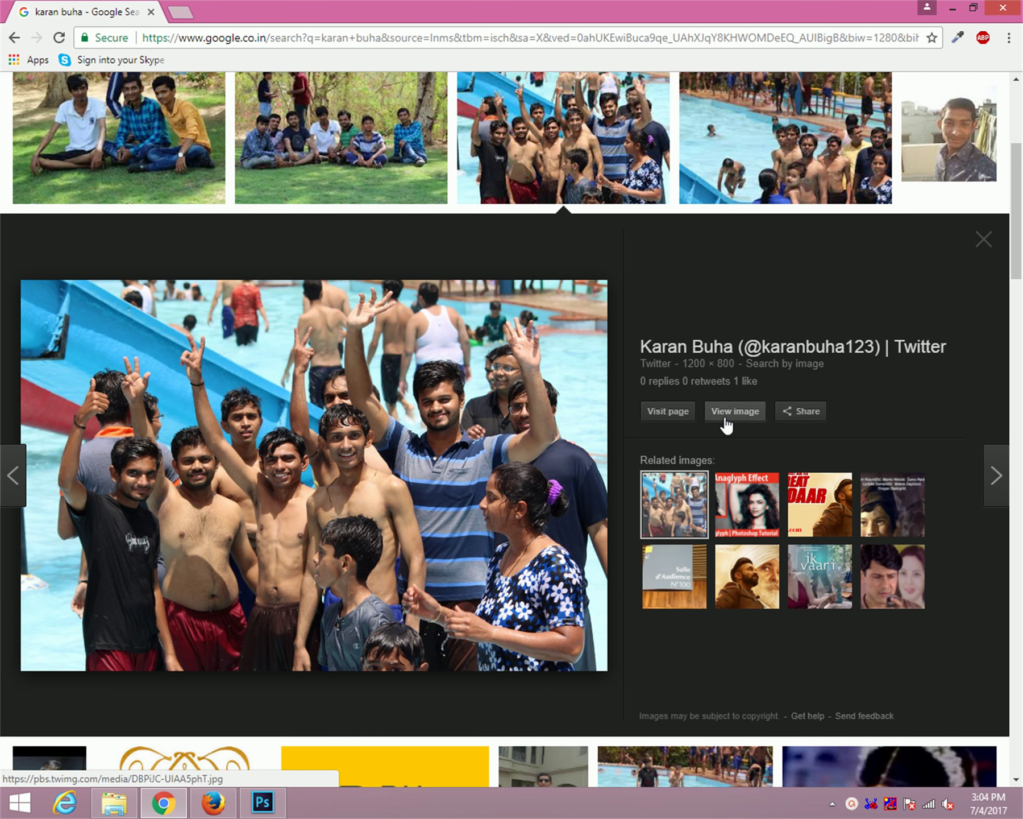
pyautogui.click(735, 410)
pyautogui.rightClick(371, 286)
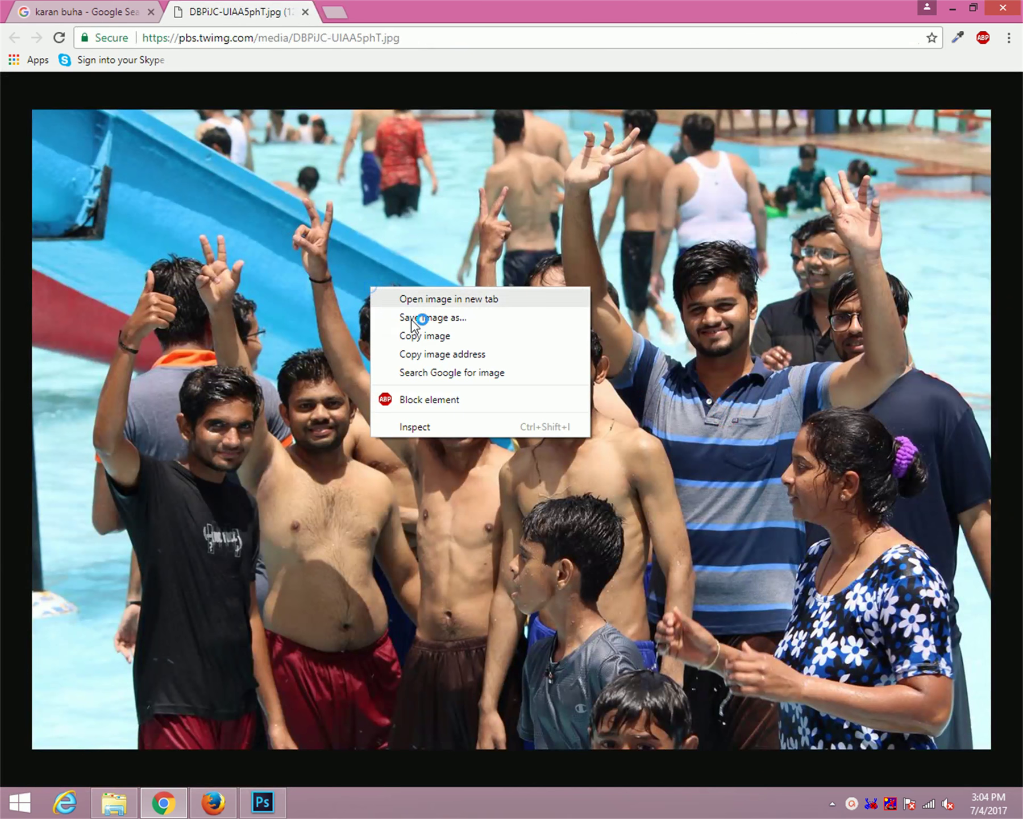
pyautogui.click(435, 341)
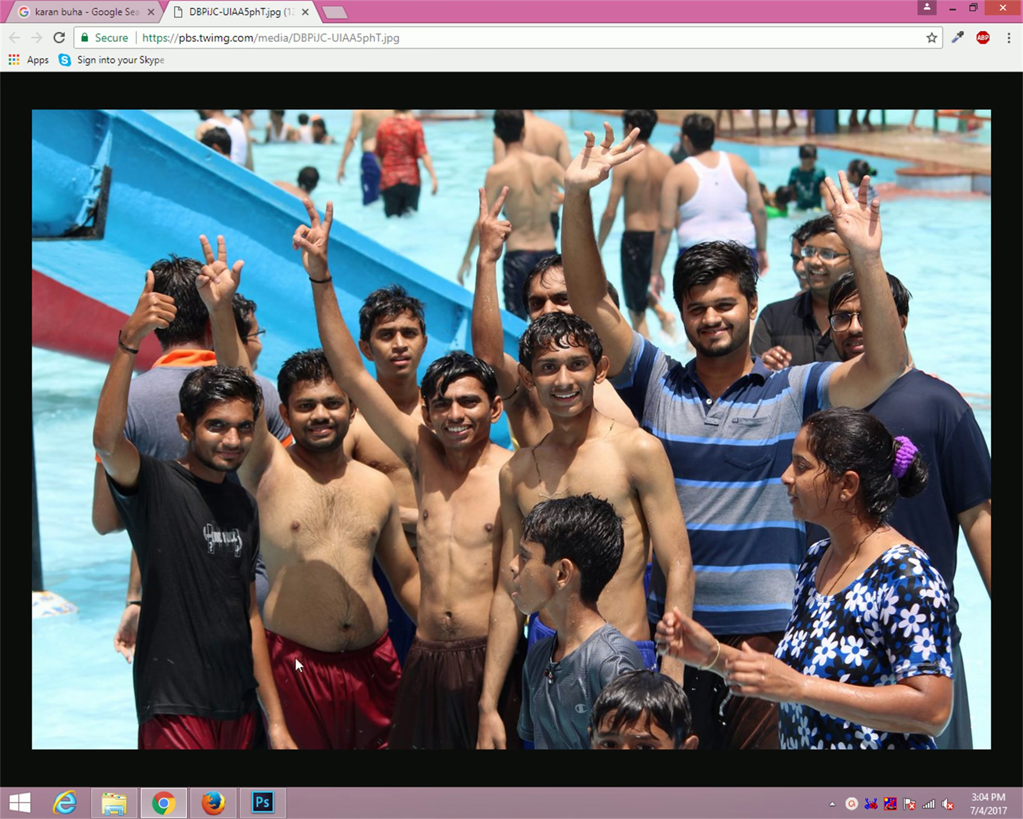
pyautogui.click(277, 795)
pyautogui.click(44, 11)
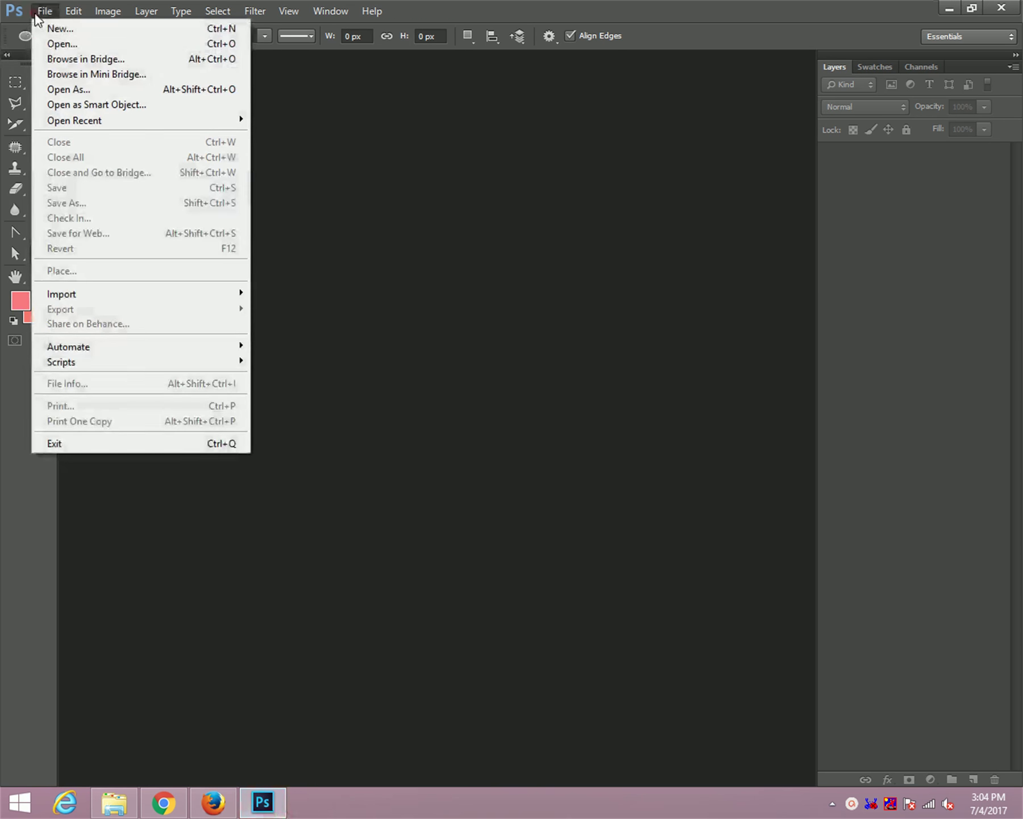
# Create a new 1200×800 document and paste the pool photo in as Layer 1
pyautogui.click(88, 27)
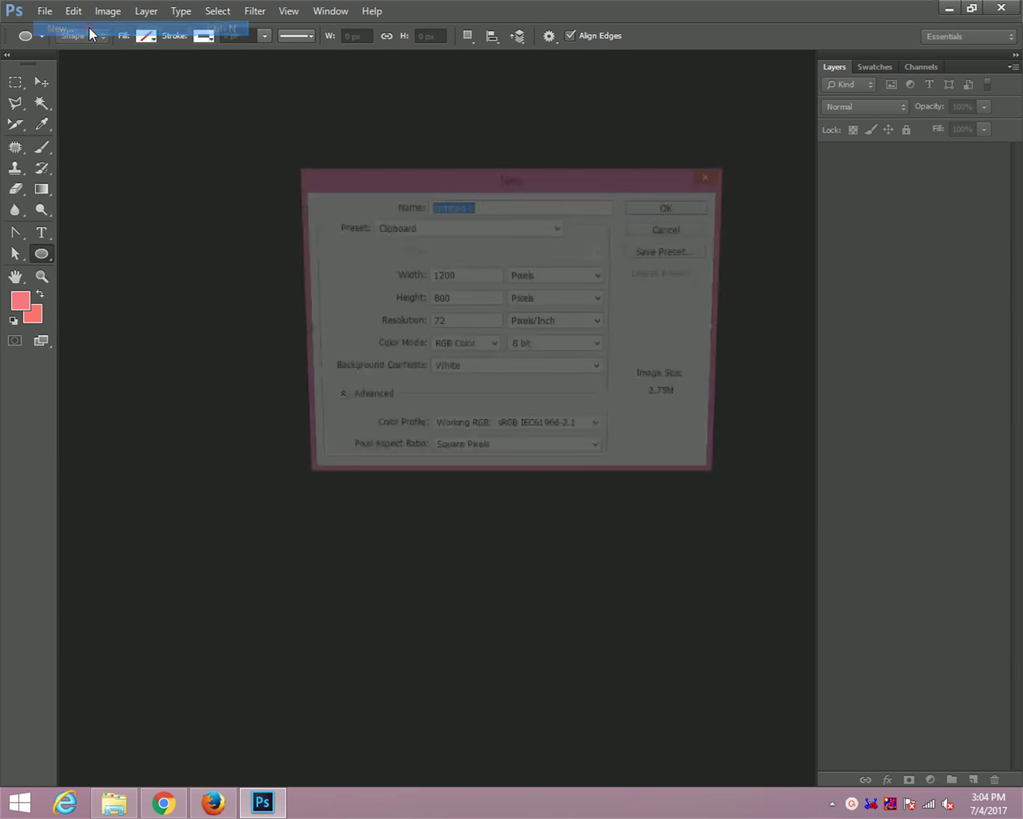
pyautogui.click(673, 208)
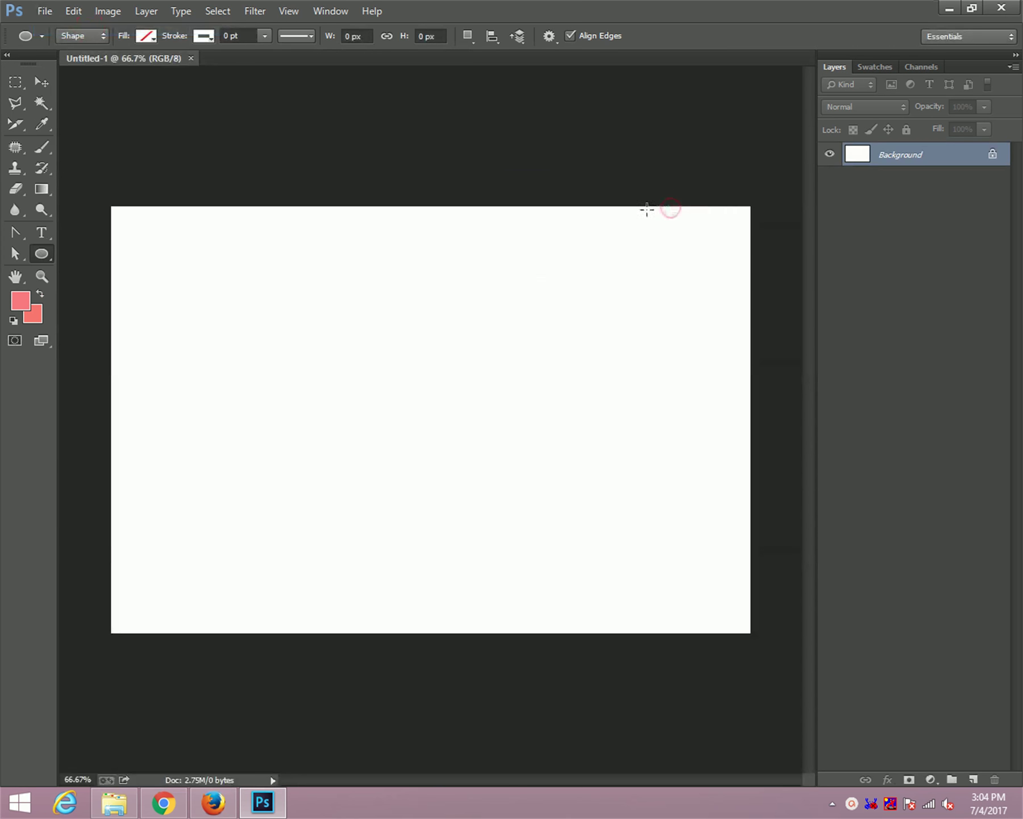
pyautogui.click(72, 11)
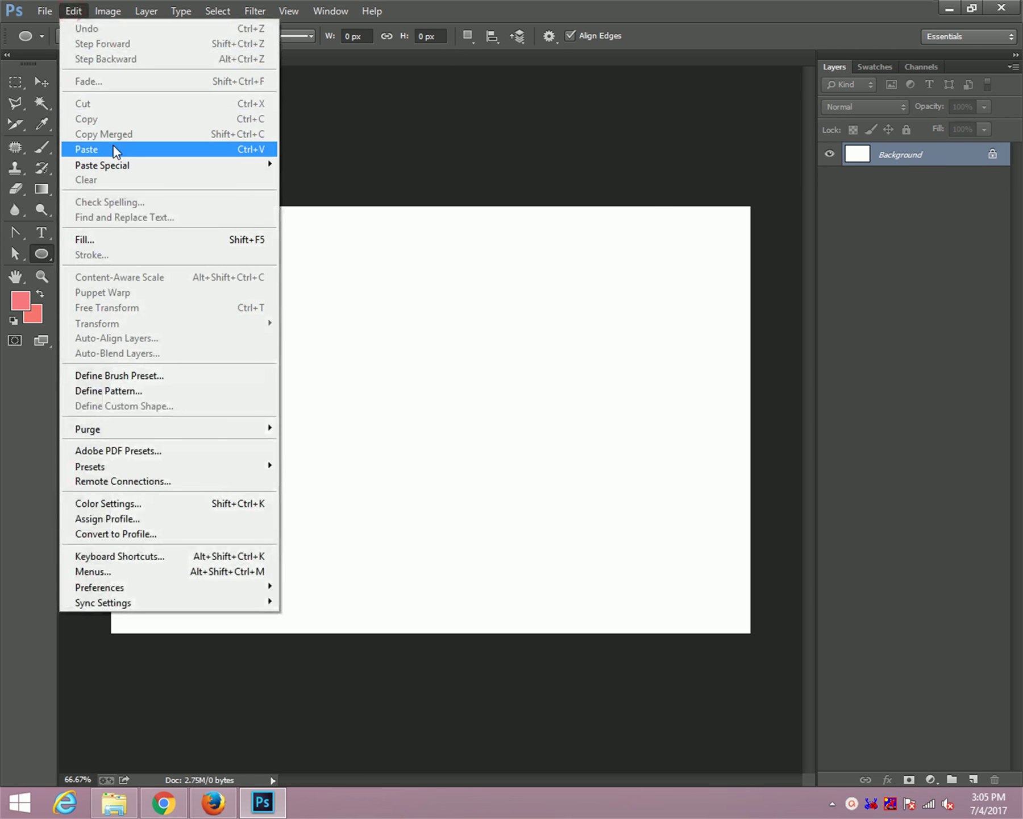
pyautogui.click(113, 144)
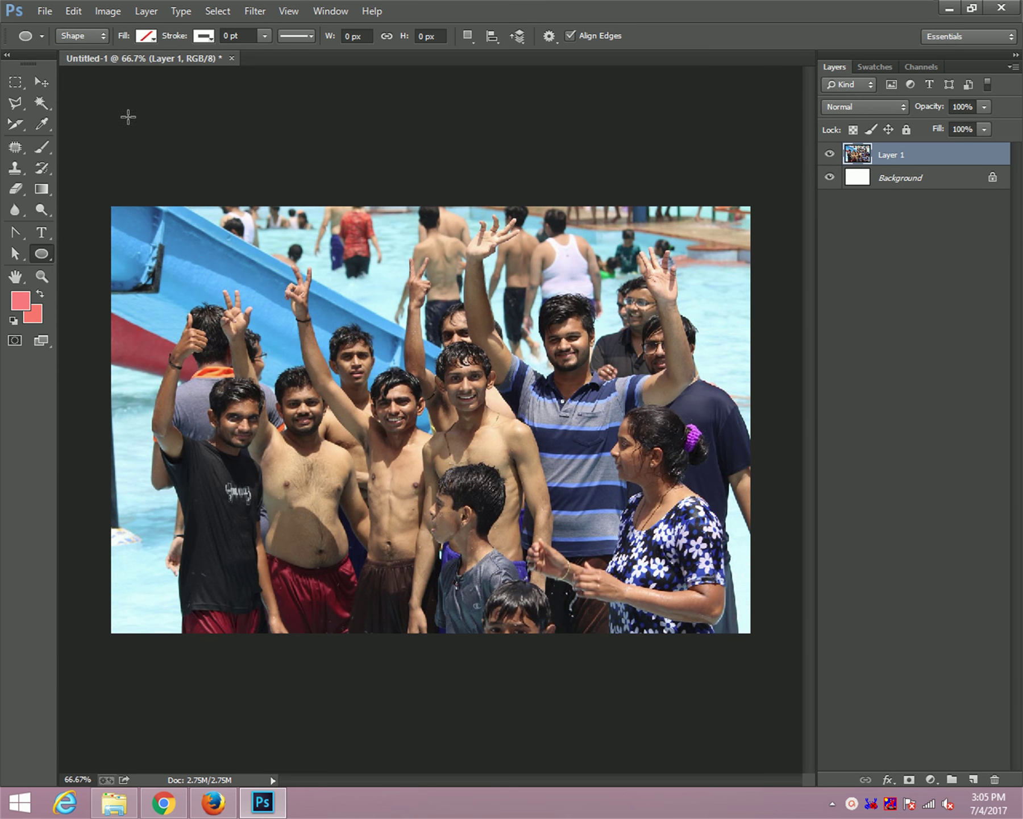
# Duplicate Layer 1, hide Layer 1 copy, and keep Layer 1 selected
pyautogui.rightClick(903, 159)
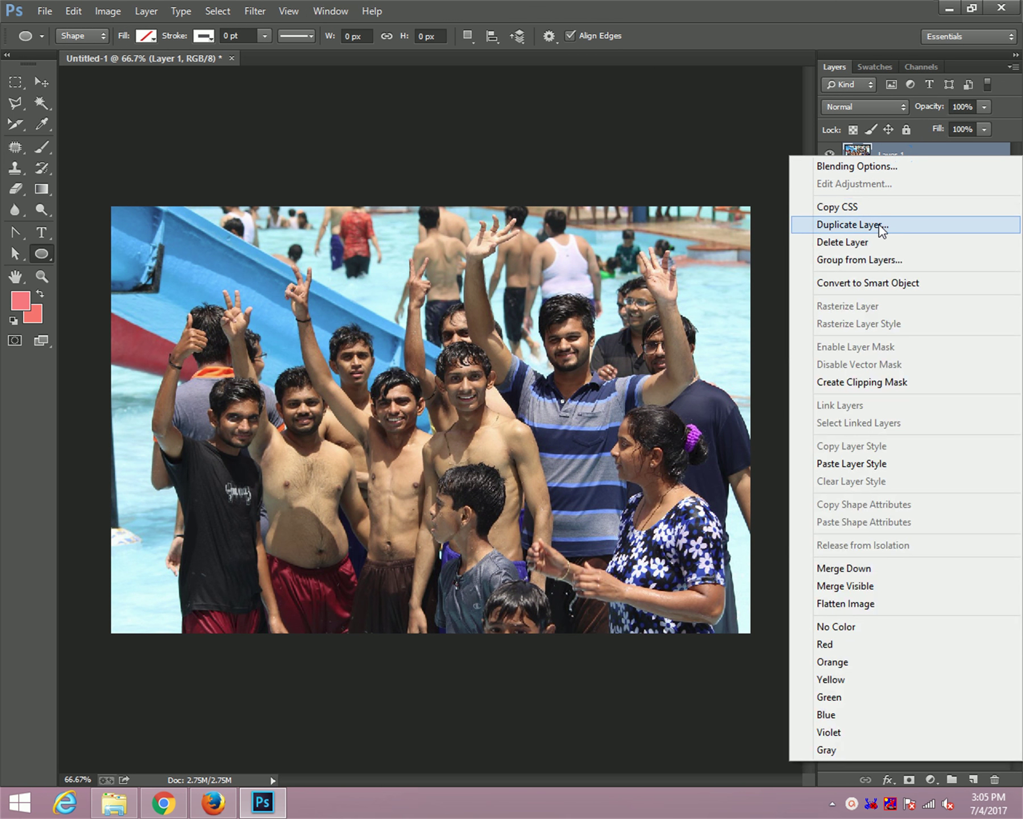
pyautogui.click(841, 225)
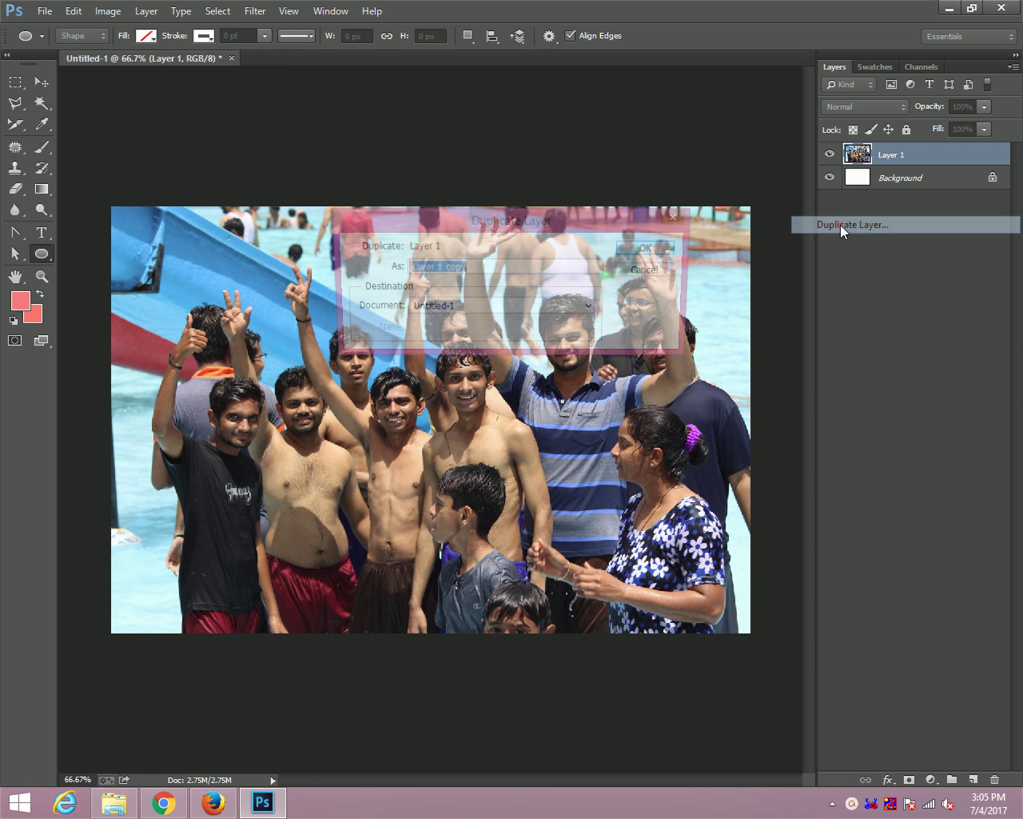
pyautogui.click(651, 247)
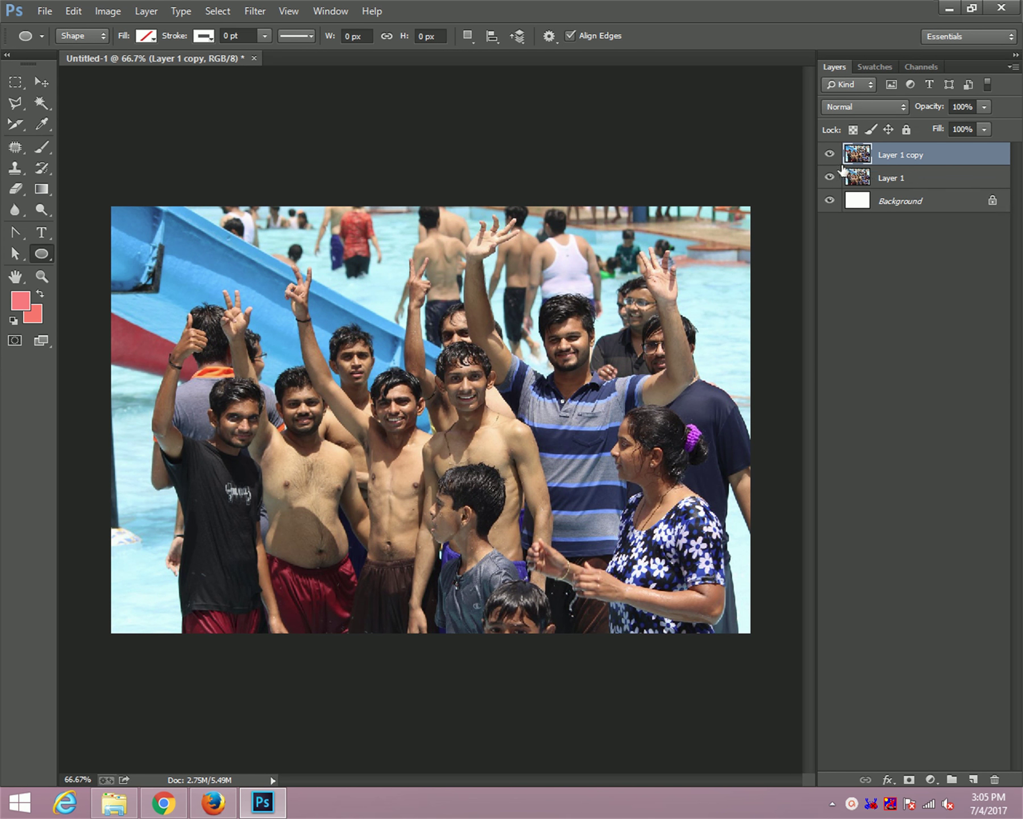
pyautogui.click(830, 154)
pyautogui.click(856, 175)
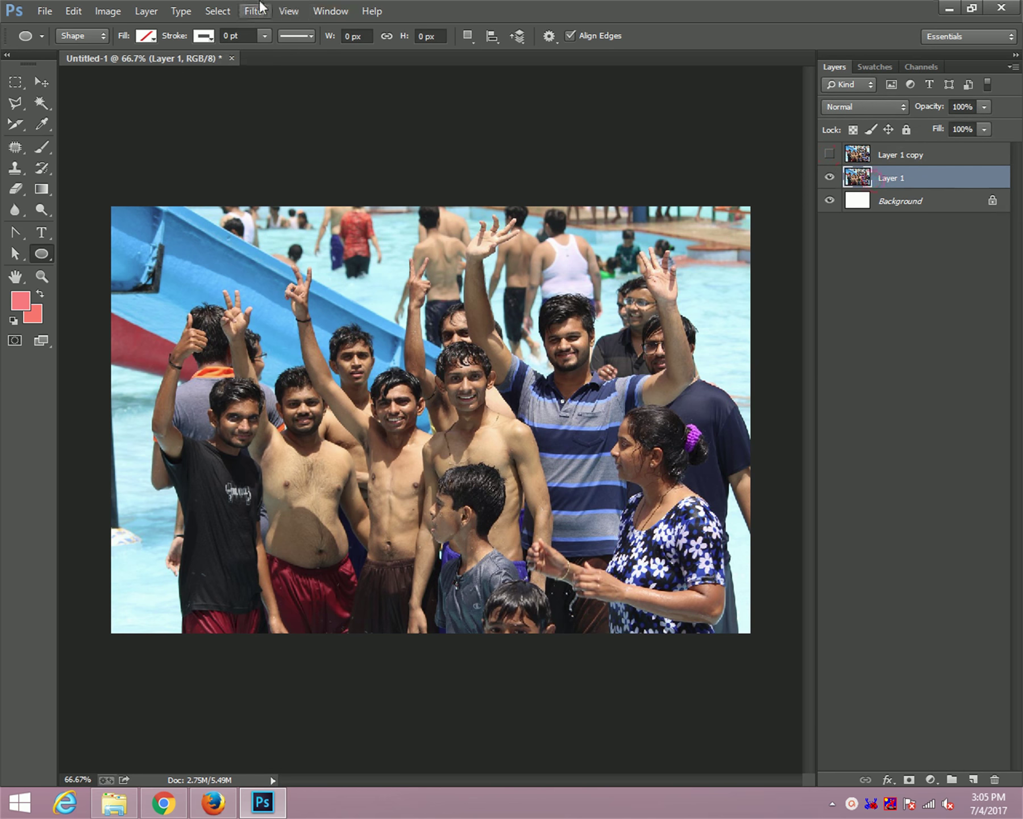
# Apply a Box Blur with a 10-pixel radius to Layer 1
pyautogui.click(255, 11)
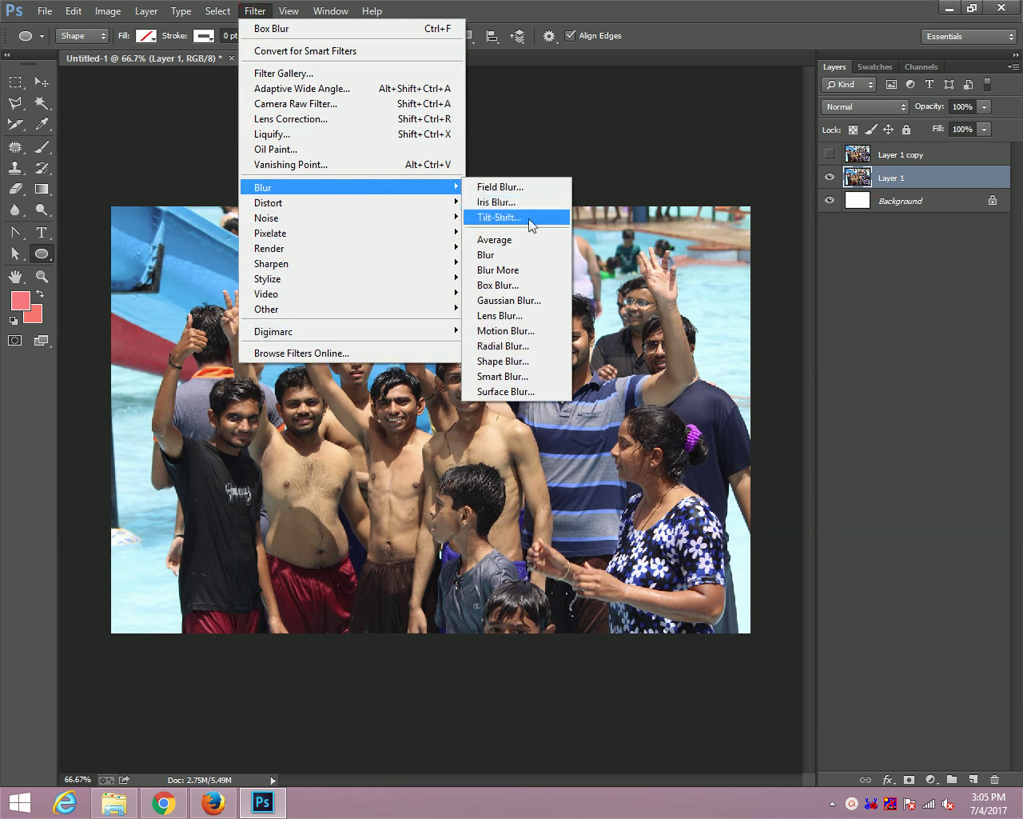
pyautogui.click(523, 285)
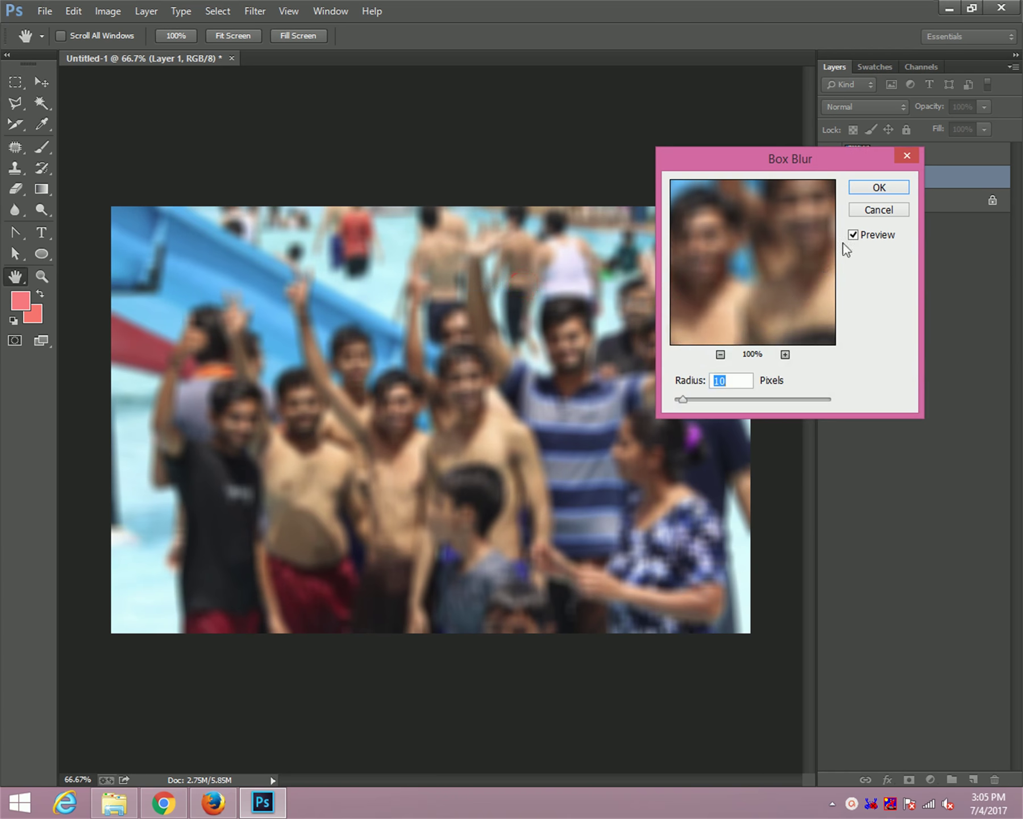
pyautogui.doubleClick(728, 380)
pyautogui.click(729, 381)
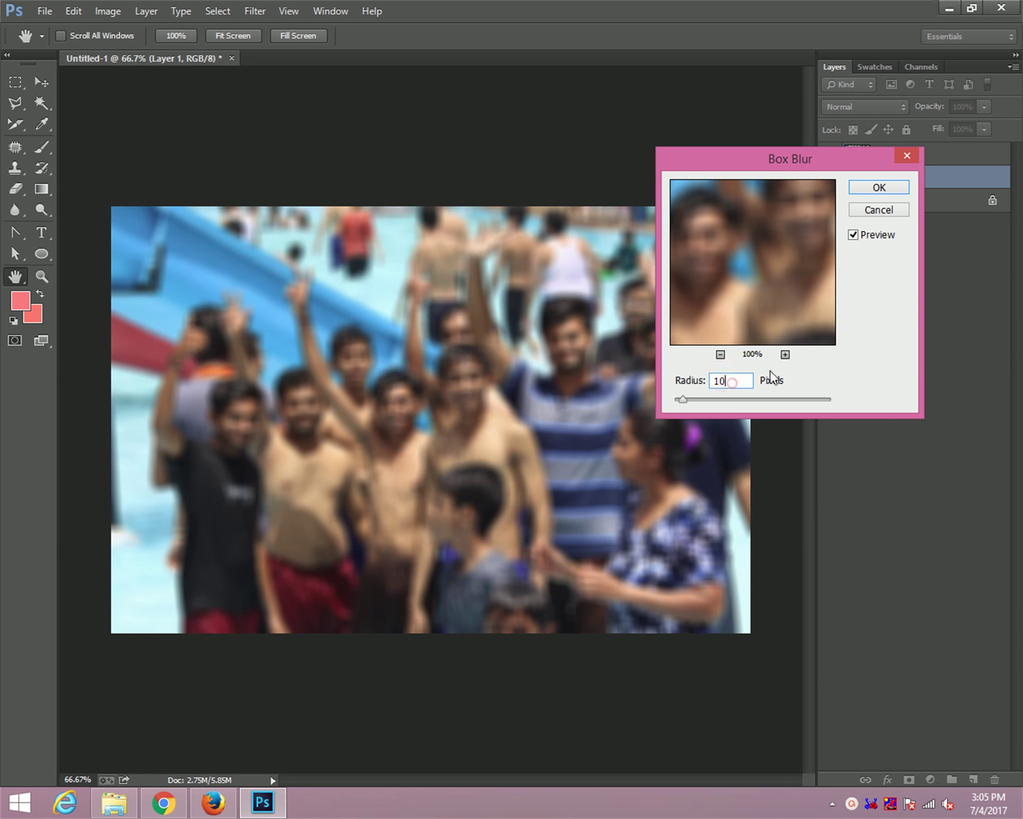
pyautogui.click(880, 188)
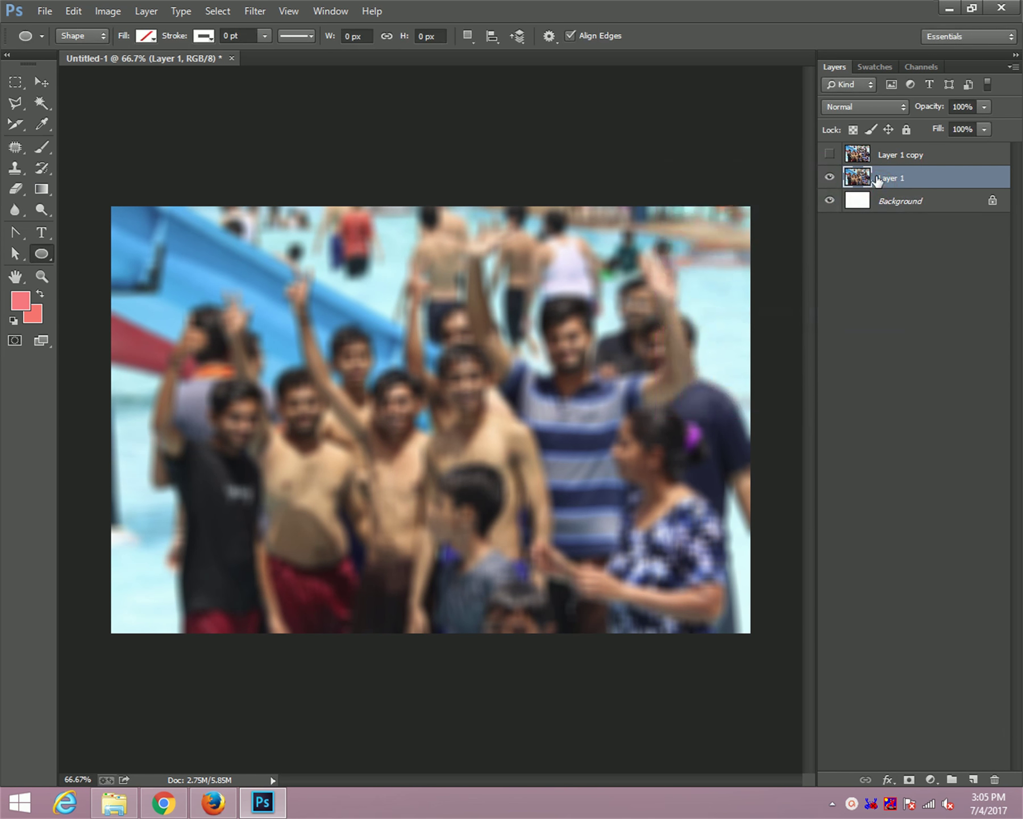
pyautogui.doubleClick(940, 183)
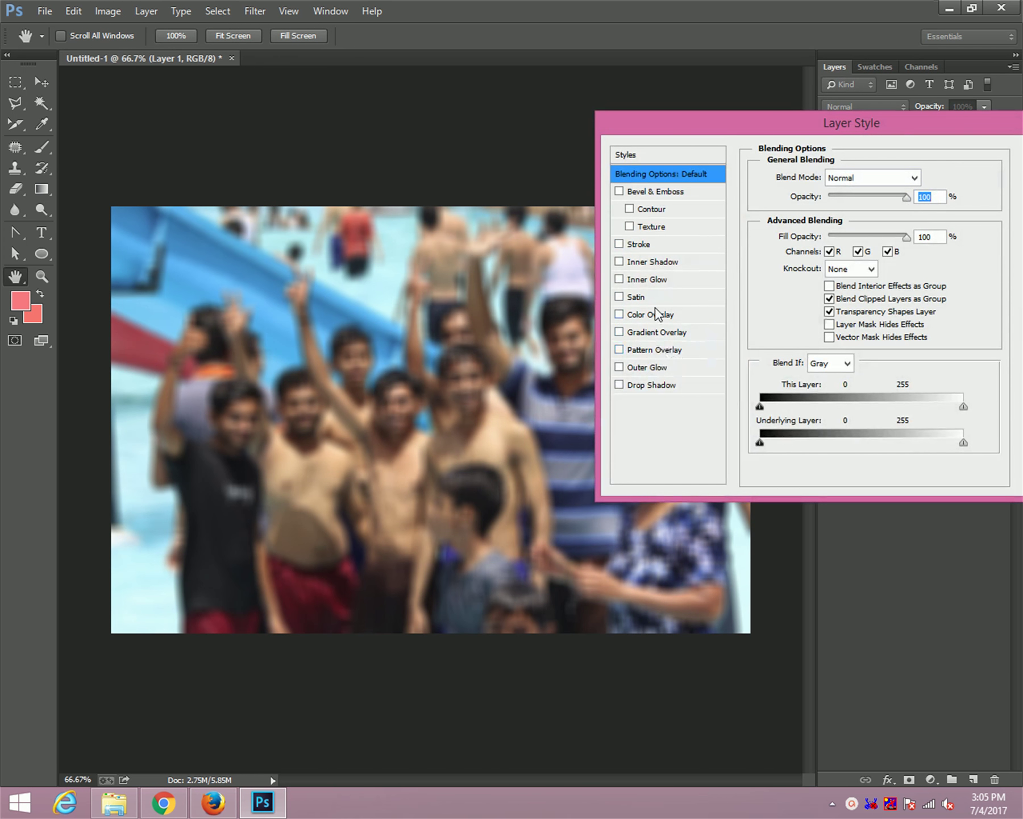
# Add a Drop Shadow to Layer 1 with Distance 0 px and Size 30 px
pyautogui.click(652, 385)
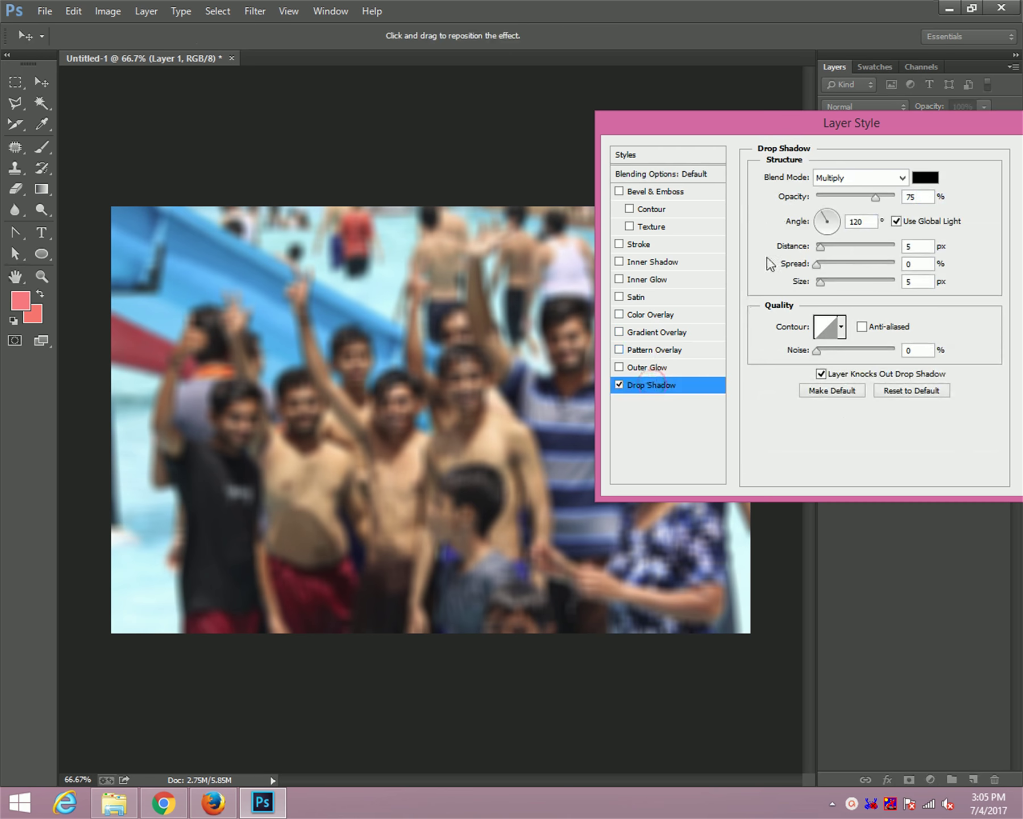
pyautogui.doubleClick(918, 246)
pyautogui.write('0')
pyautogui.click(912, 263)
pyautogui.doubleClick(917, 281)
pyautogui.write('30')
pyautogui.moveTo(853, 132); pyautogui.dragTo(603, 159)
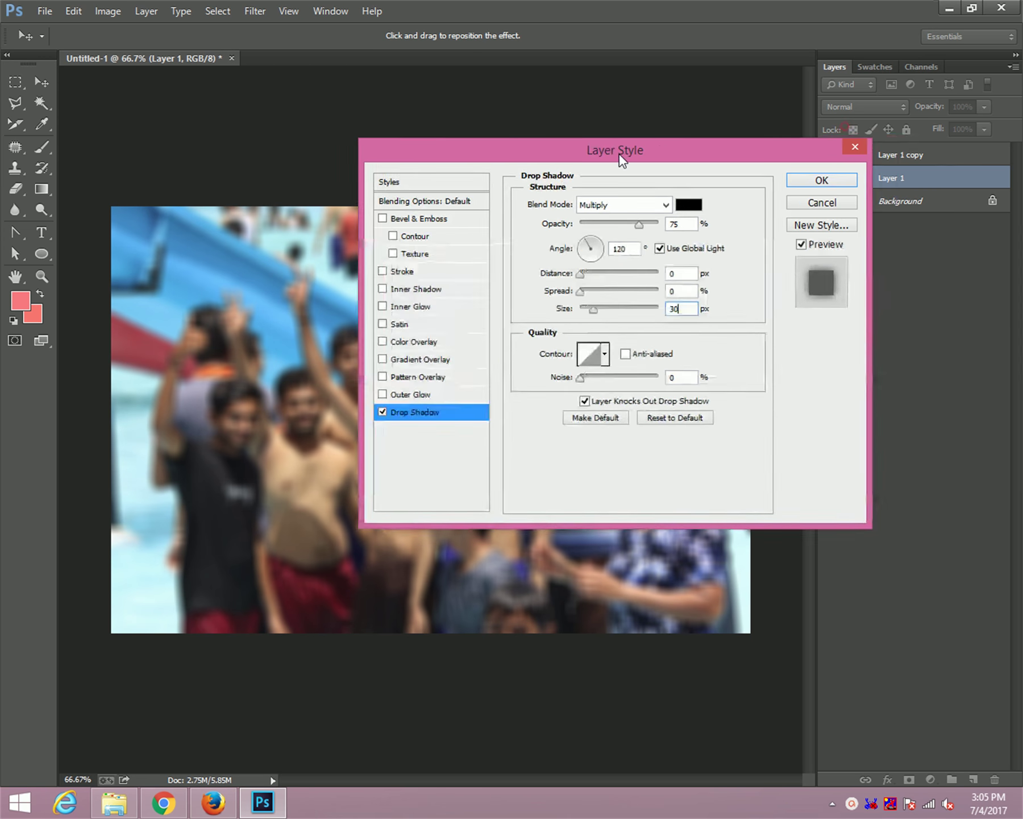
pyautogui.click(822, 182)
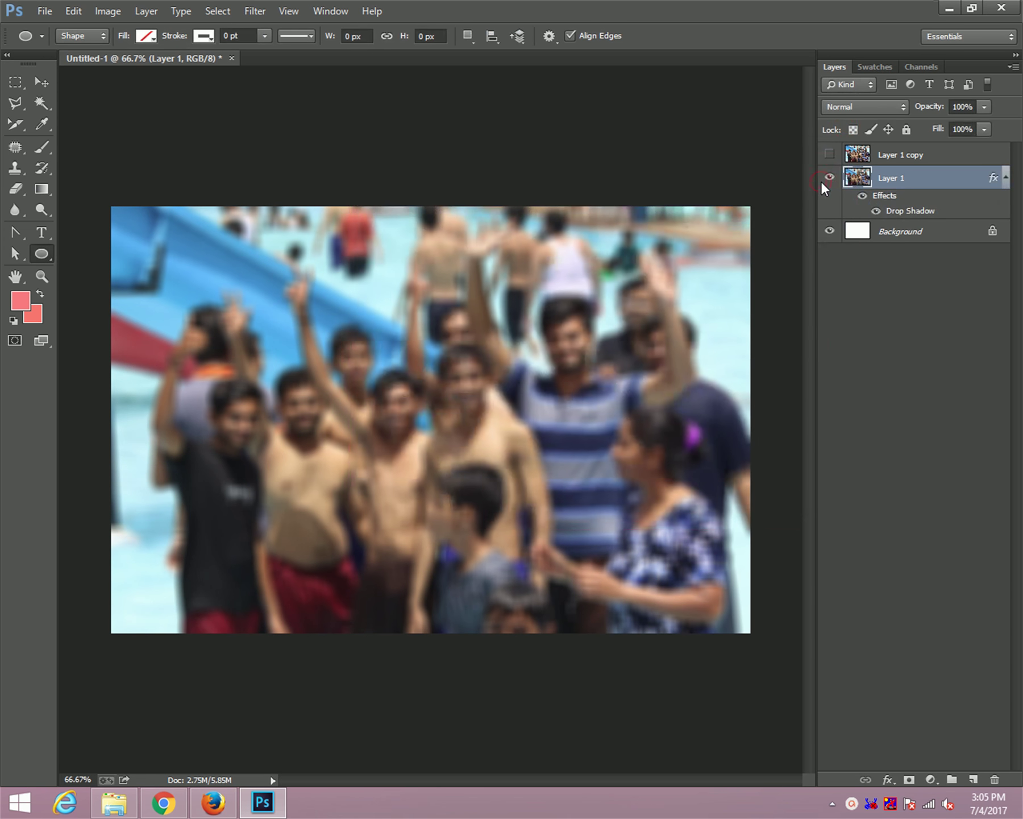
# Delete the Background layer and duplicate Layer 1 as Layer 1 copy 2
pyautogui.click(1005, 180)
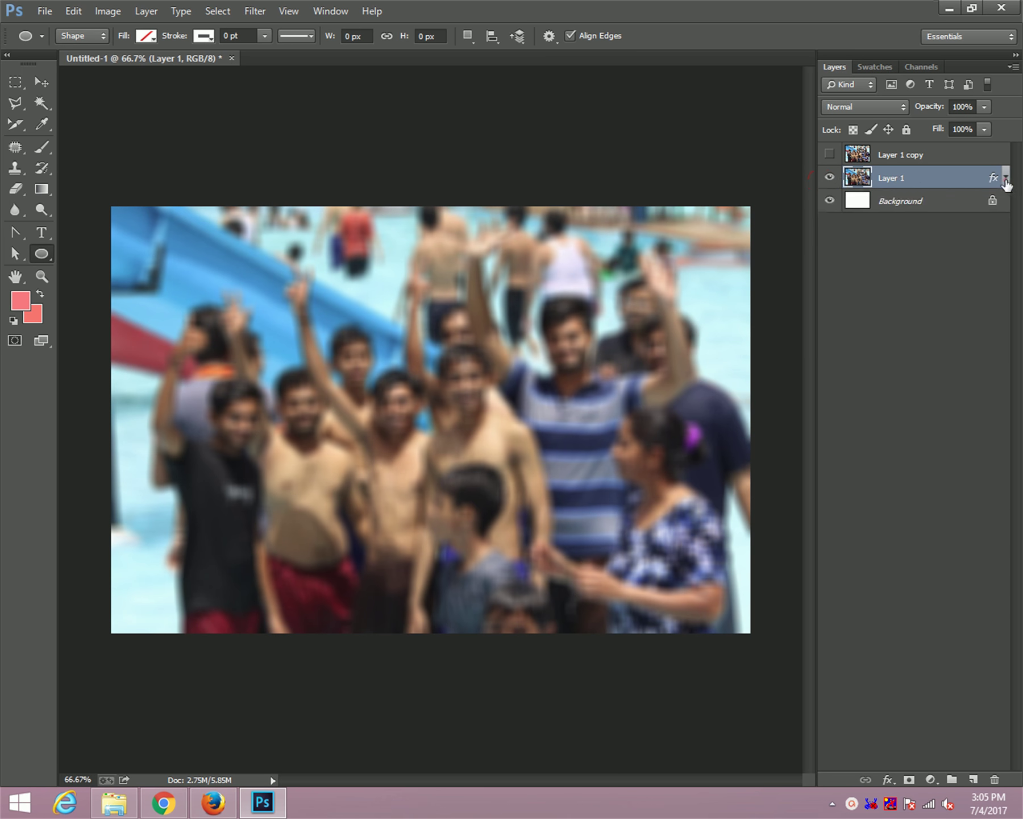
pyautogui.click(934, 203)
pyautogui.press('Delete')
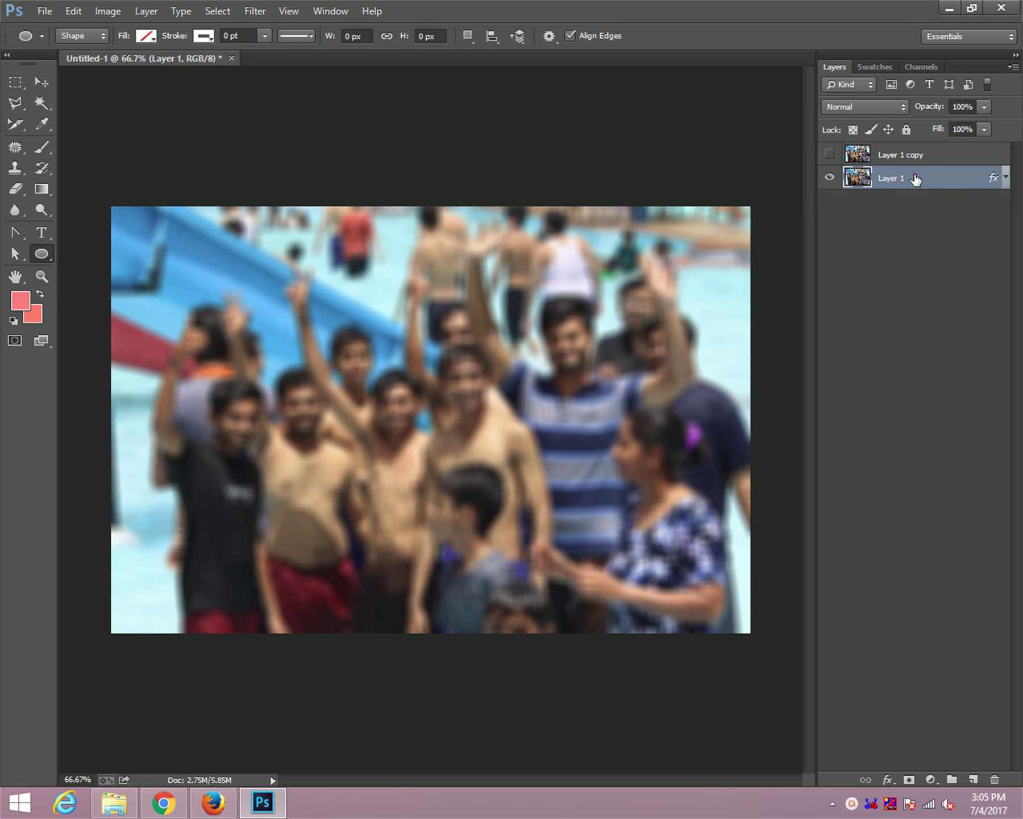
pyautogui.rightClick(913, 179)
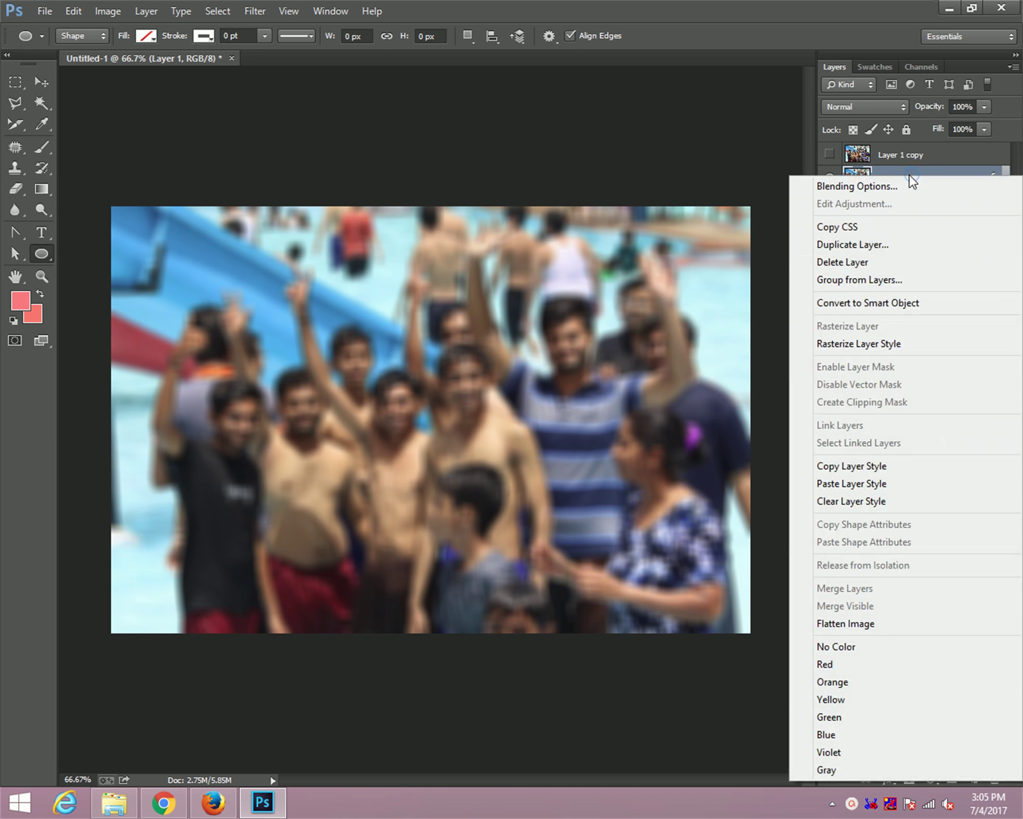
pyautogui.click(880, 248)
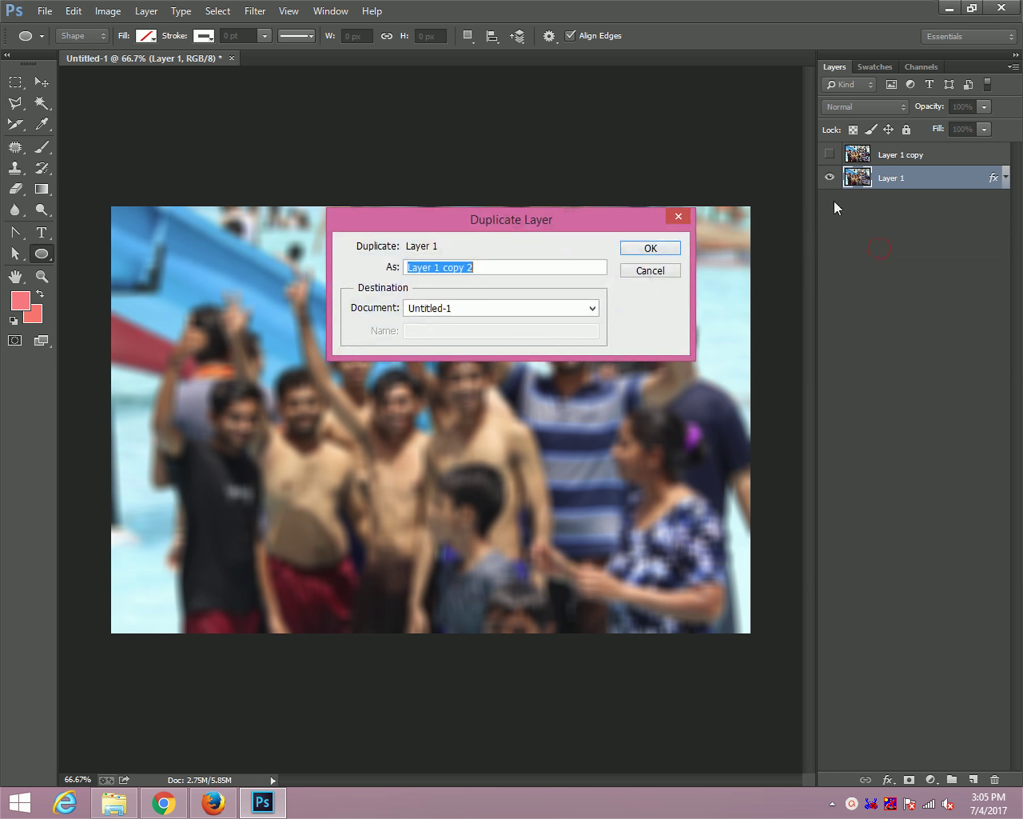
pyautogui.click(635, 249)
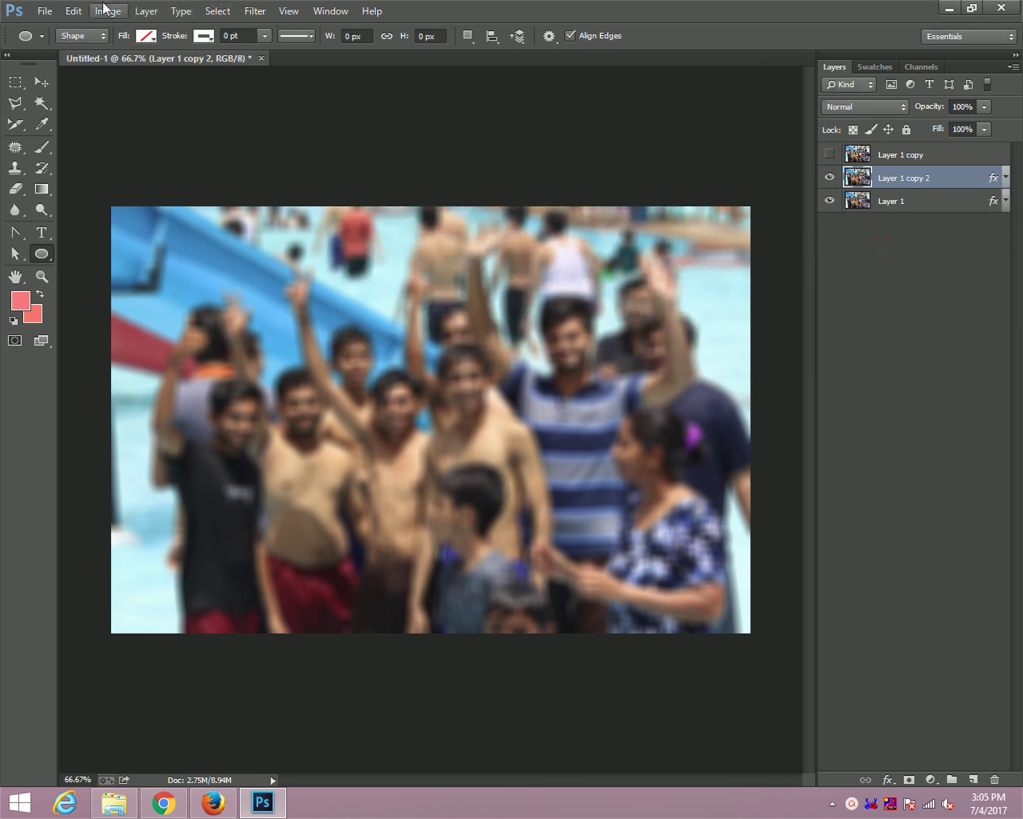
# Free Transform Layer 1 copy 2 down to about 91% of its size
pyautogui.click(86, 14)
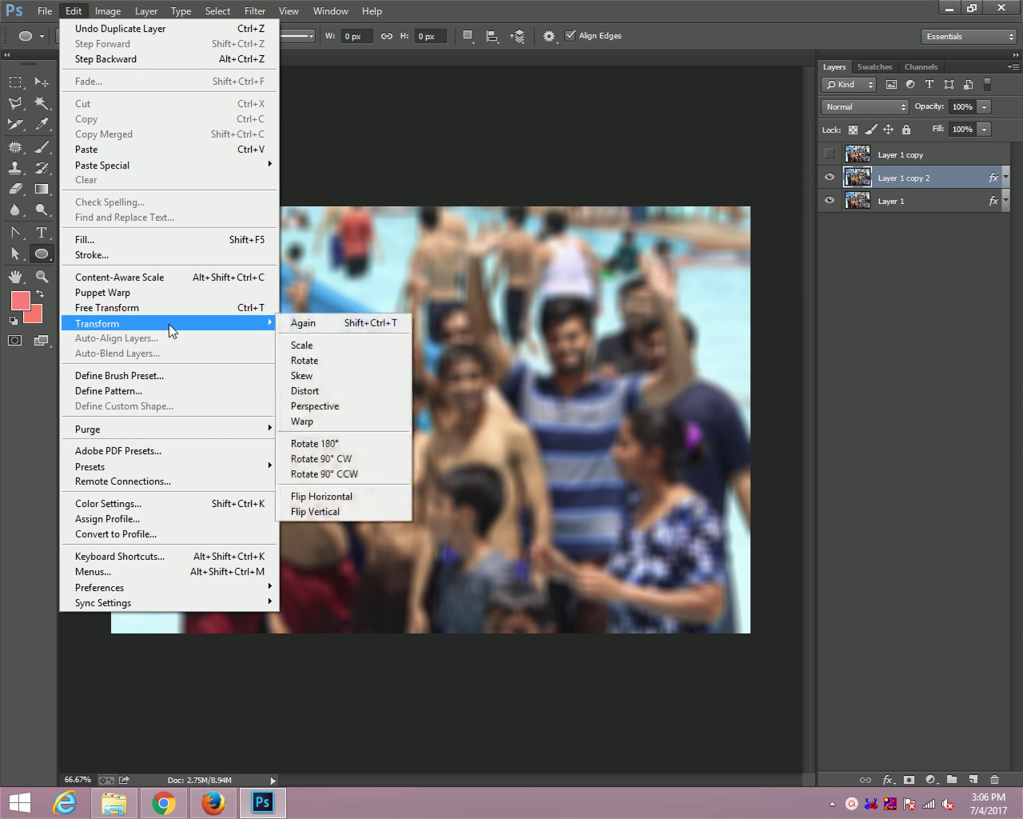
pyautogui.click(172, 311)
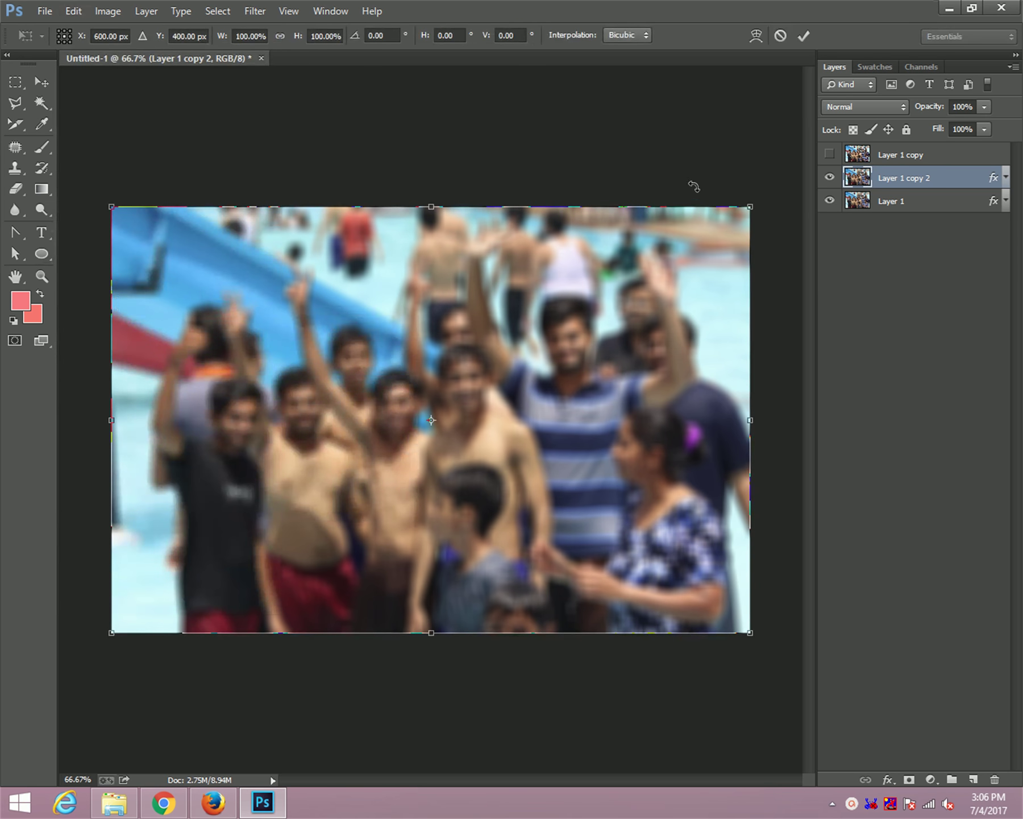
pyautogui.moveTo(746, 207); pyautogui.dragTo(717, 227)
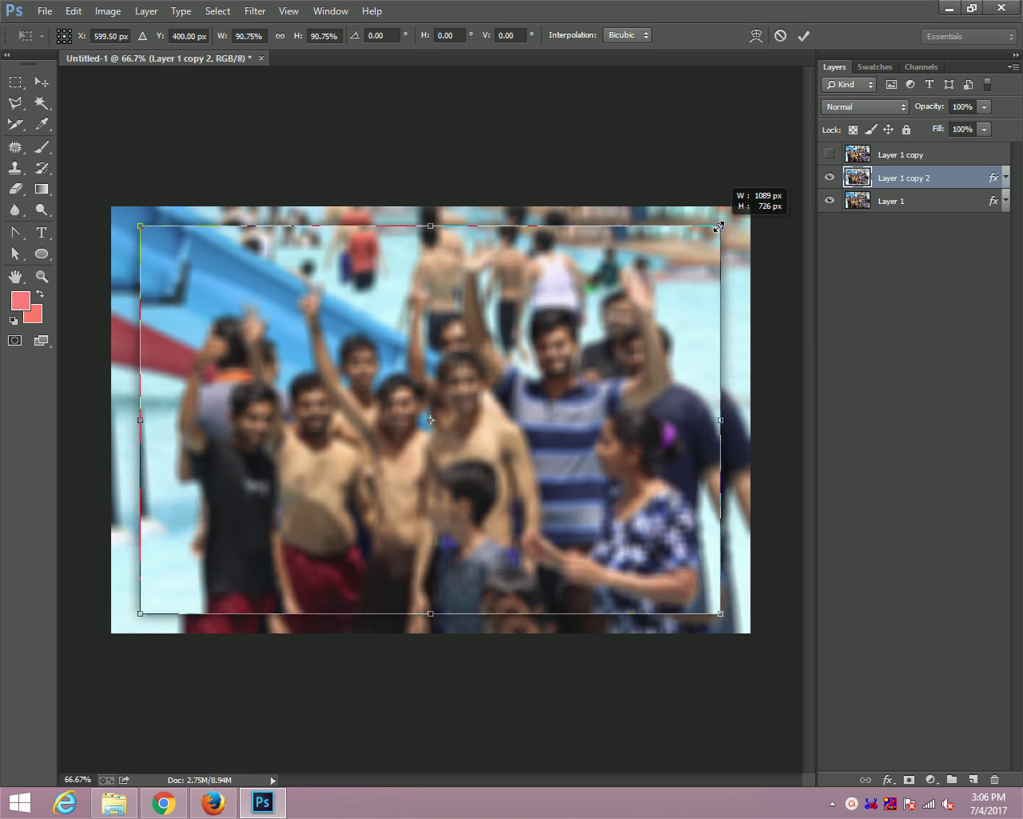
pyautogui.press('Return')
pyautogui.press('u')
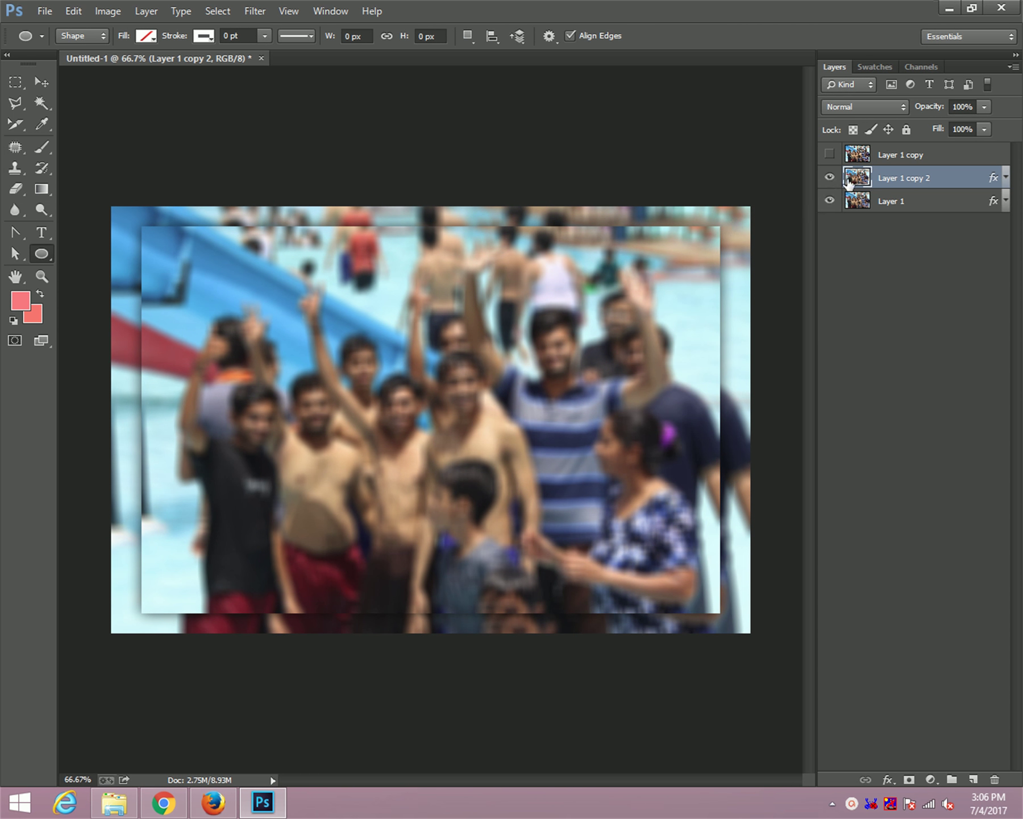
# Create Layer 1 copies 3 and 4, each shrunk with Transform Again
pyautogui.rightClick(893, 182)
pyautogui.click(858, 252)
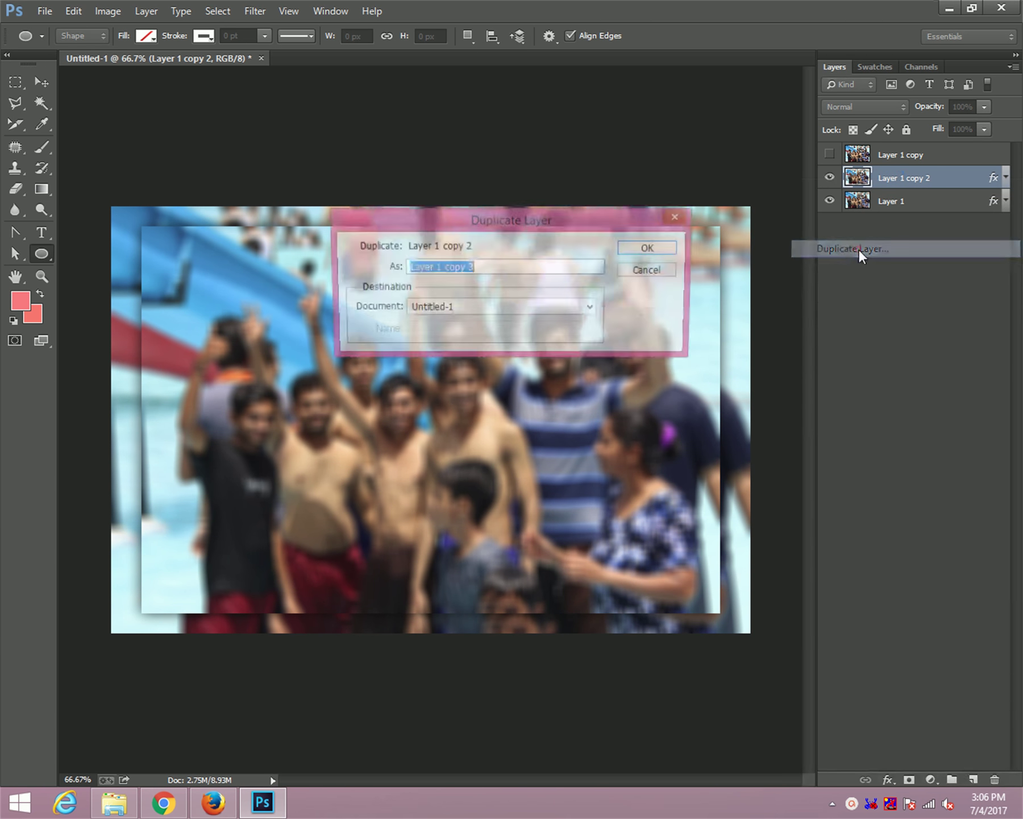
pyautogui.click(651, 247)
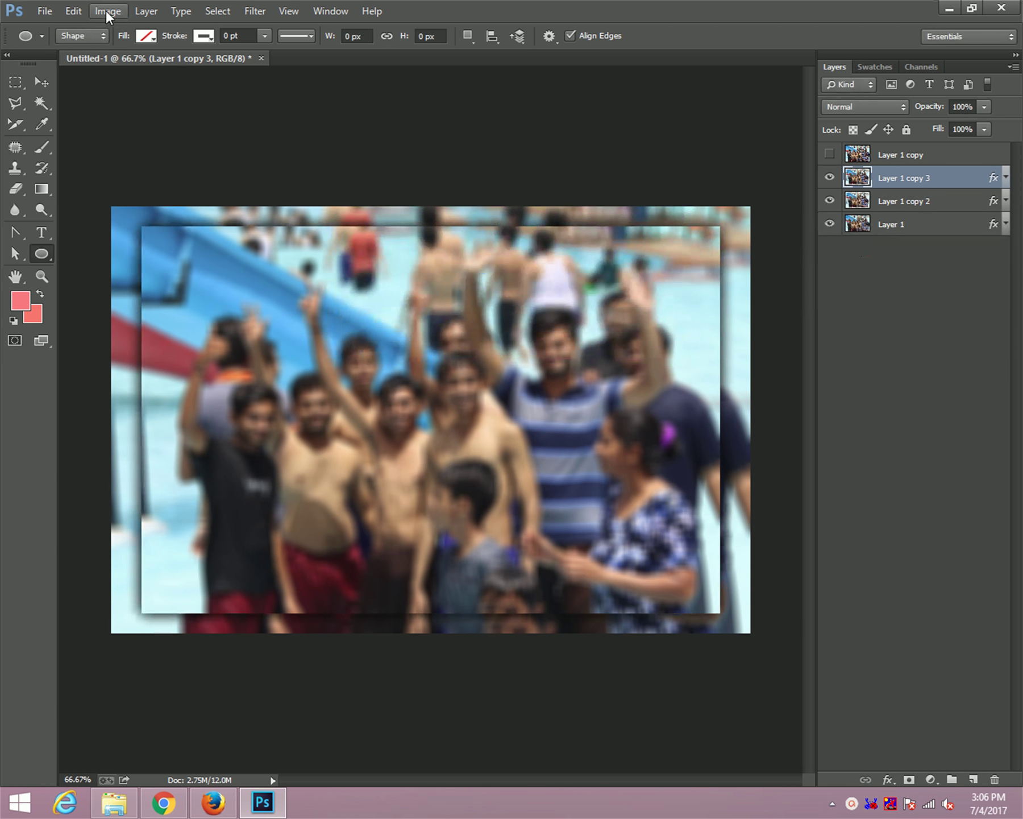
pyautogui.click(105, 10)
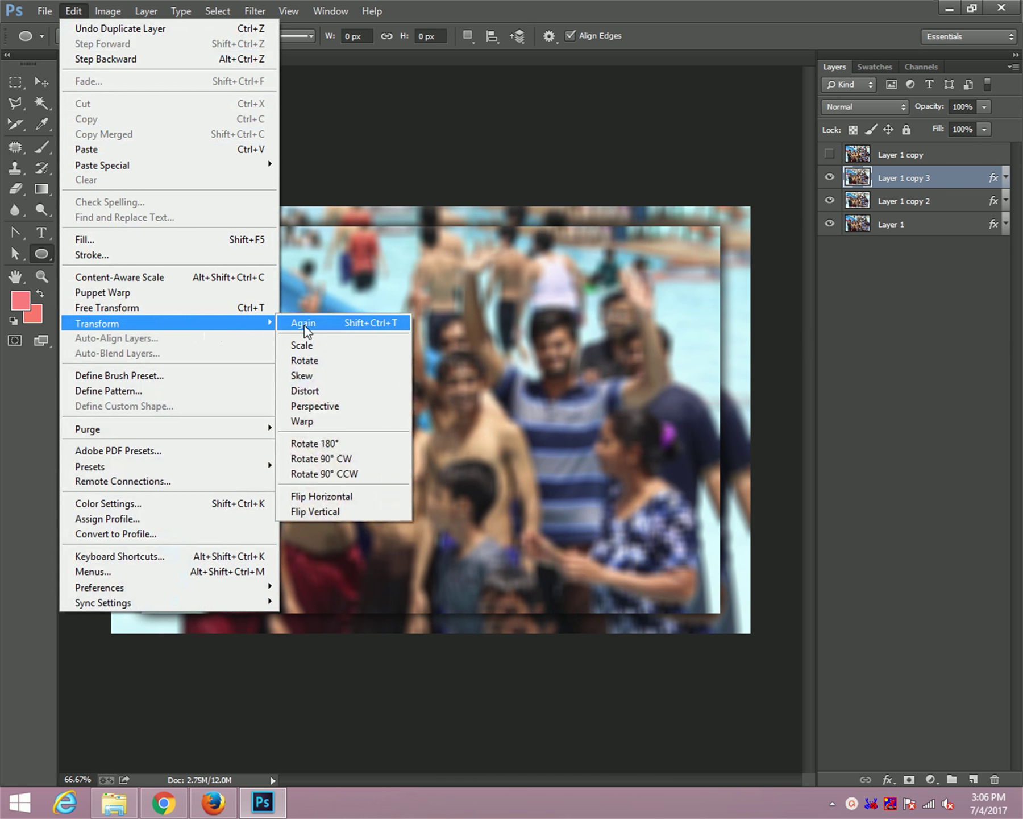
pyautogui.moveTo(167, 323)
pyautogui.click(304, 325)
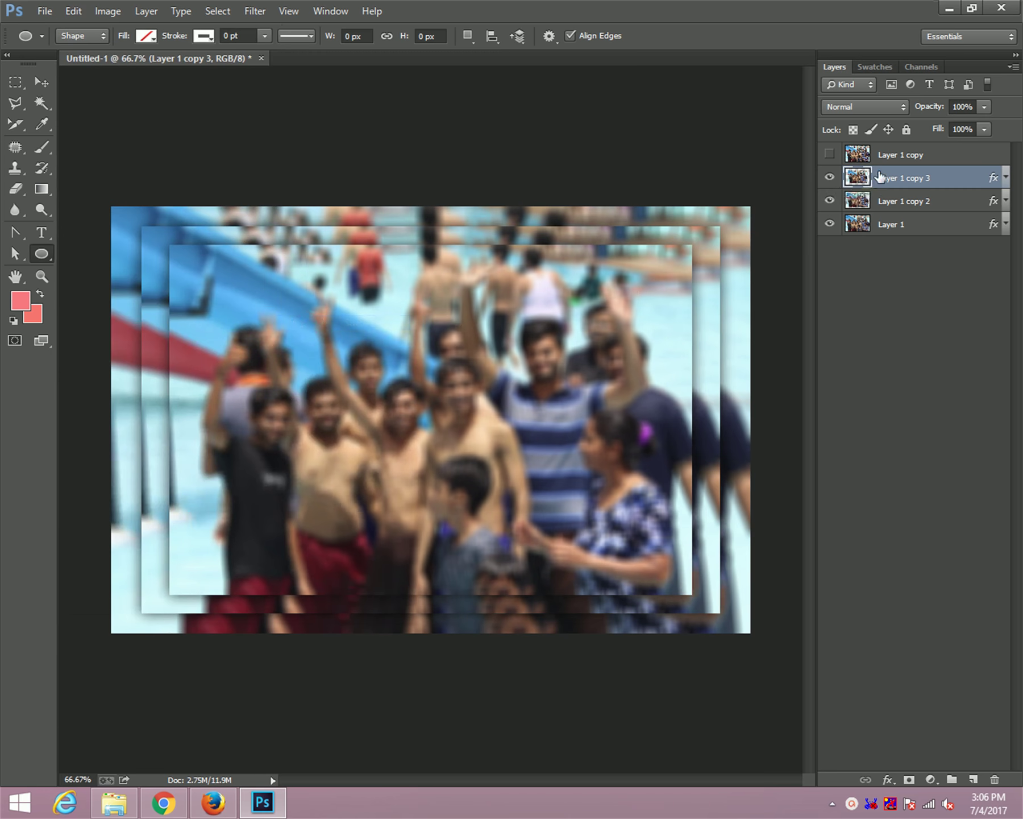
pyautogui.rightClick(880, 178)
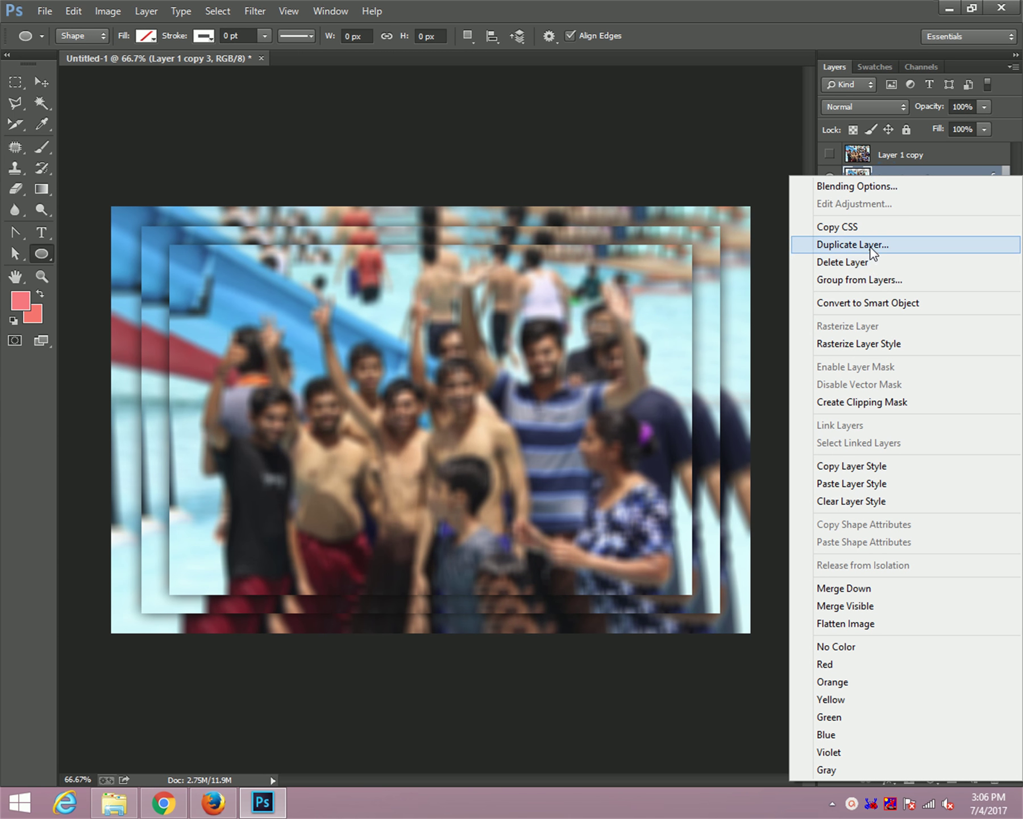
pyautogui.click(869, 246)
pyautogui.click(651, 249)
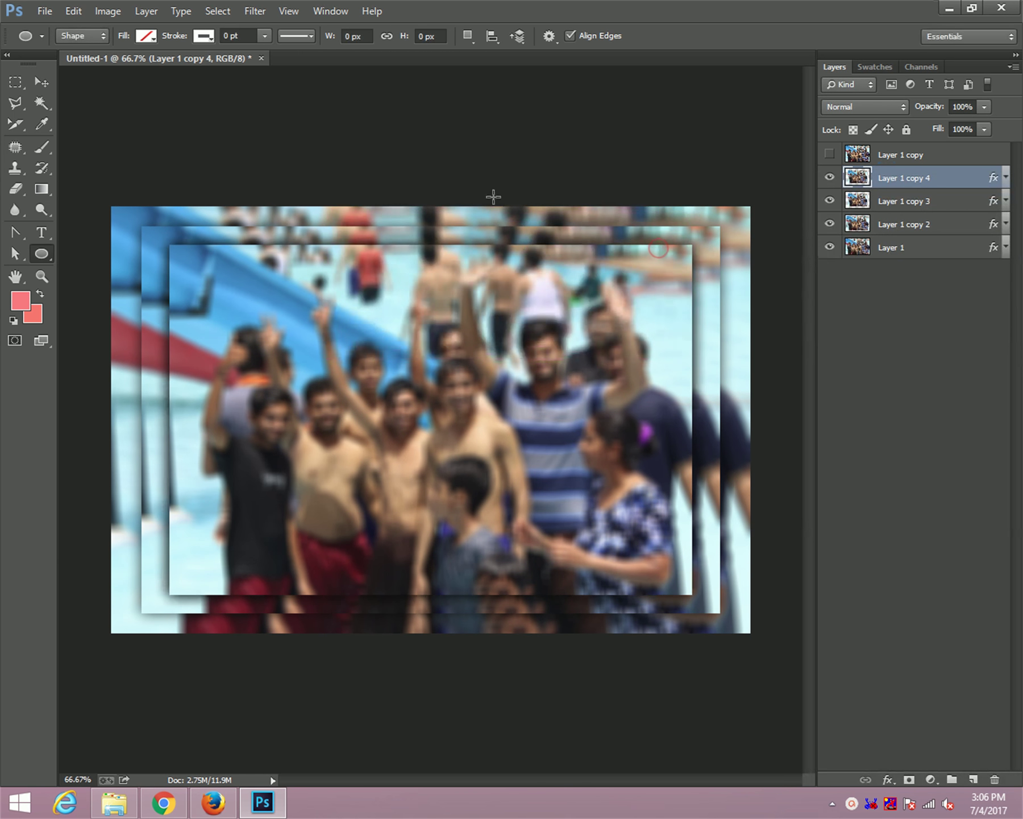
pyautogui.click(82, 12)
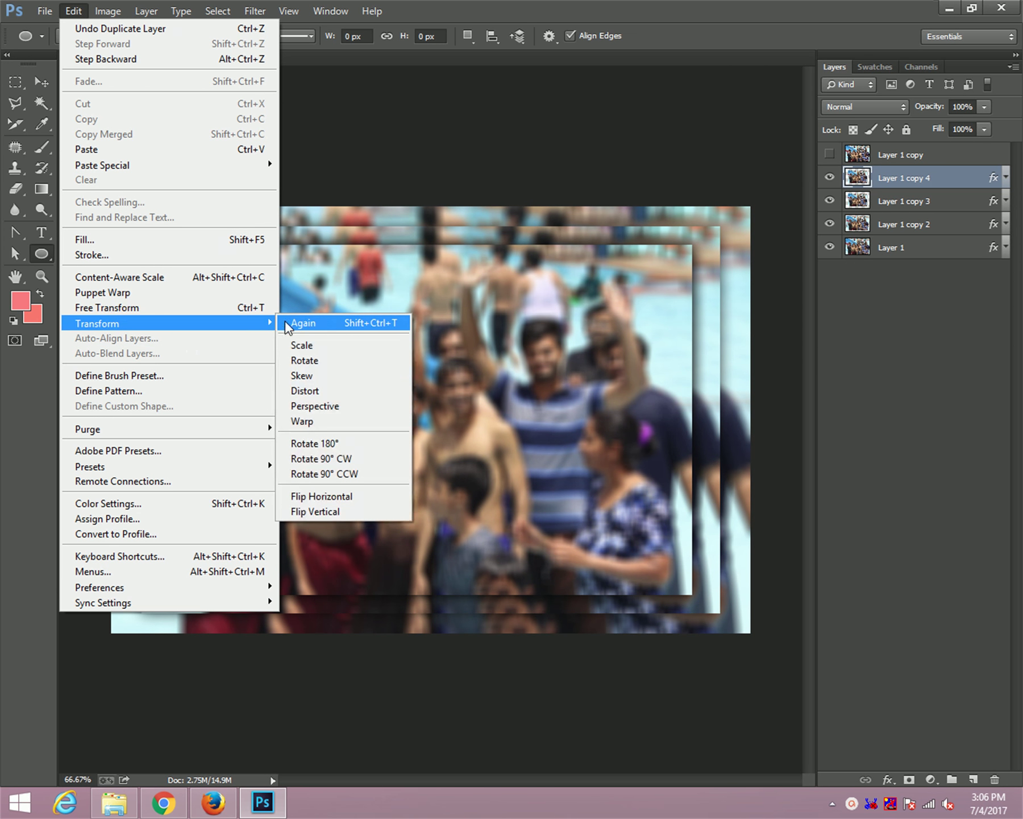
pyautogui.moveTo(98, 323)
pyautogui.click(301, 322)
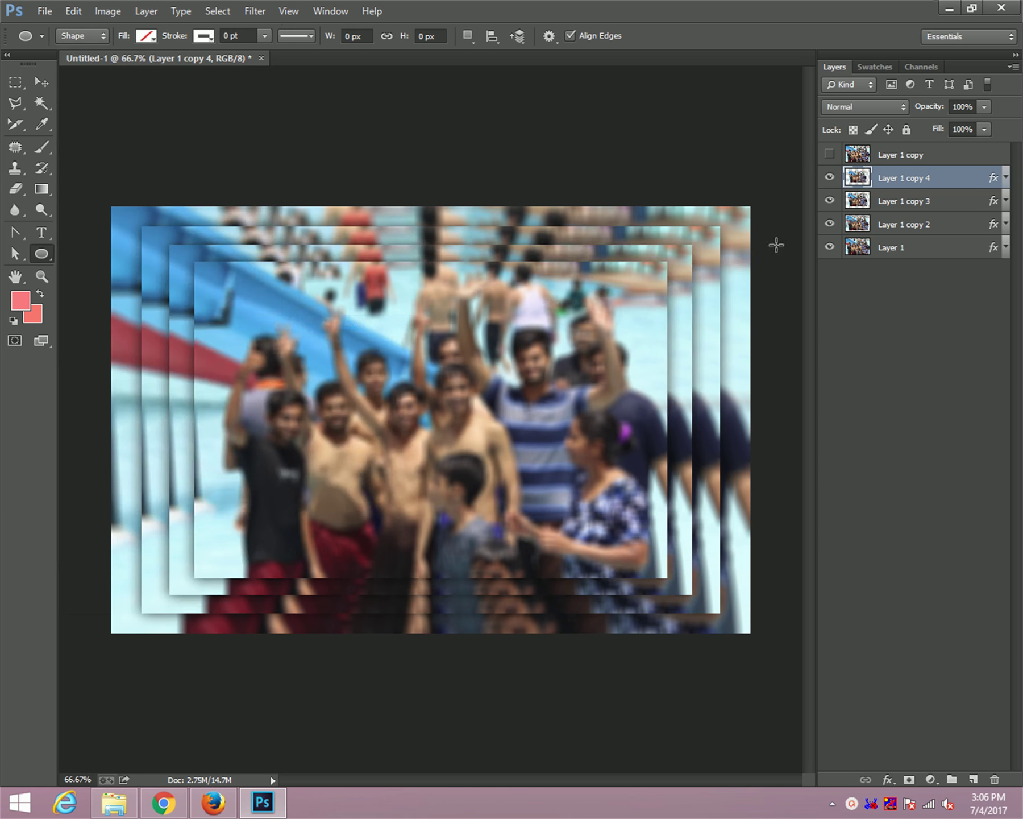
# Create copy 5 with Transform Again, shrink it slightly more, and show the sharp Layer 1 copy
pyautogui.rightClick(872, 181)
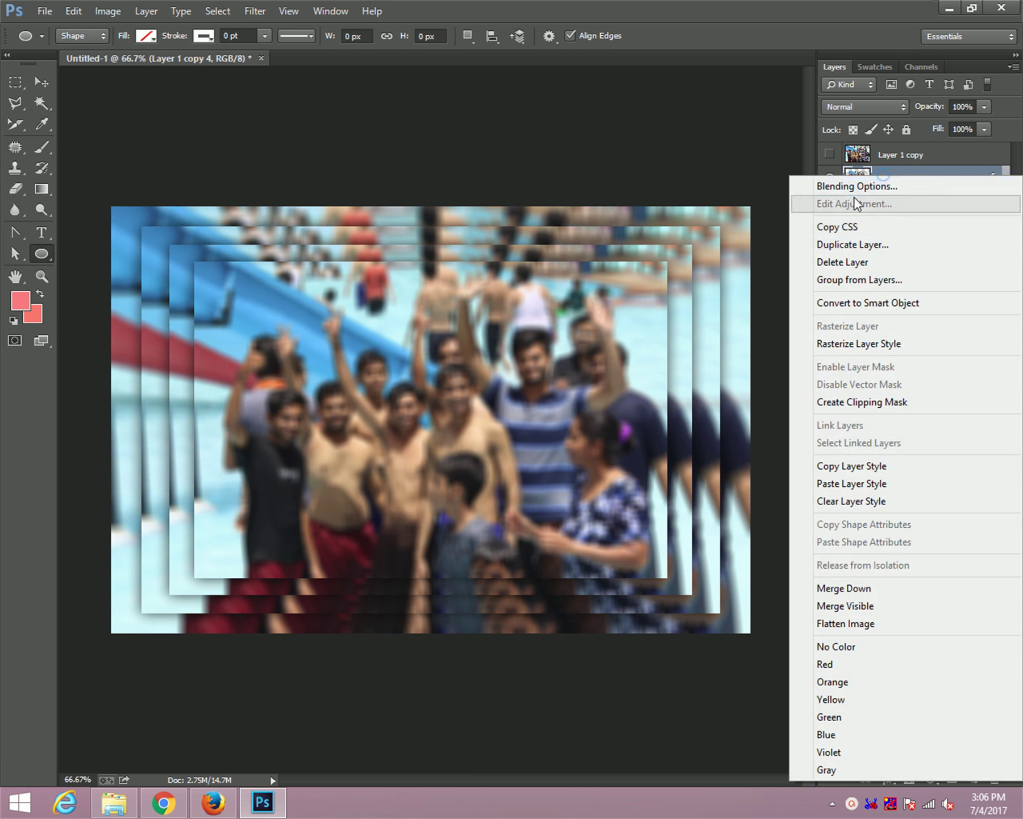
pyautogui.click(870, 244)
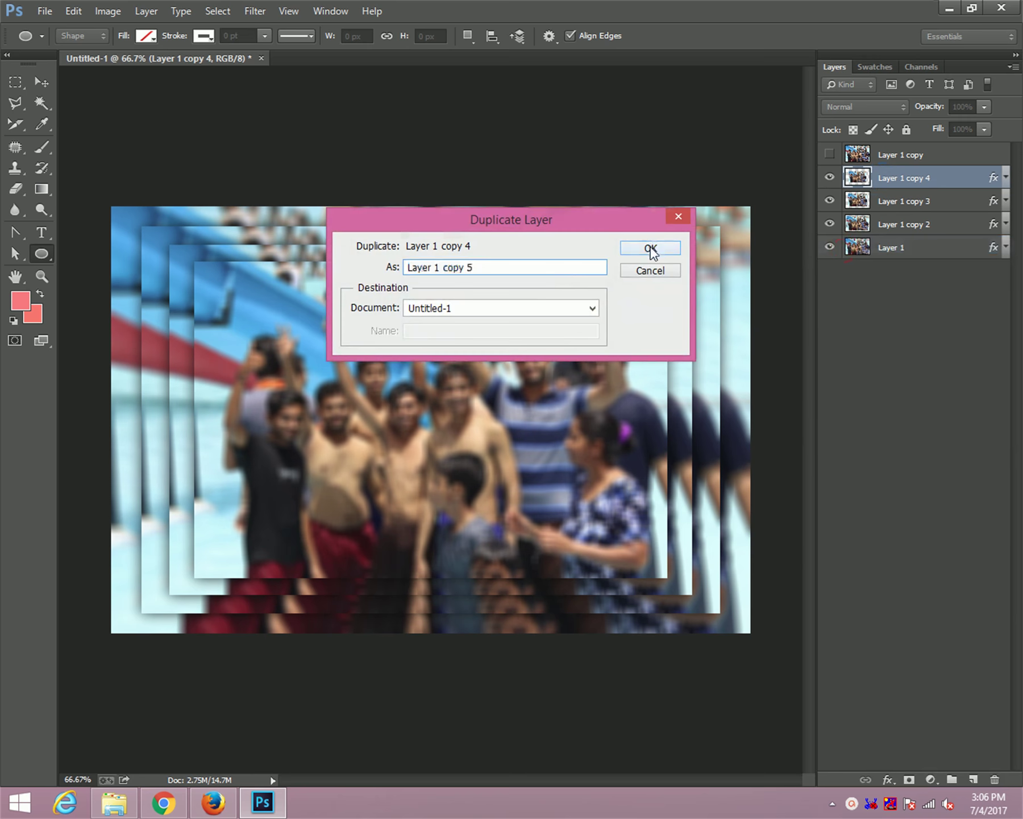
pyautogui.click(653, 249)
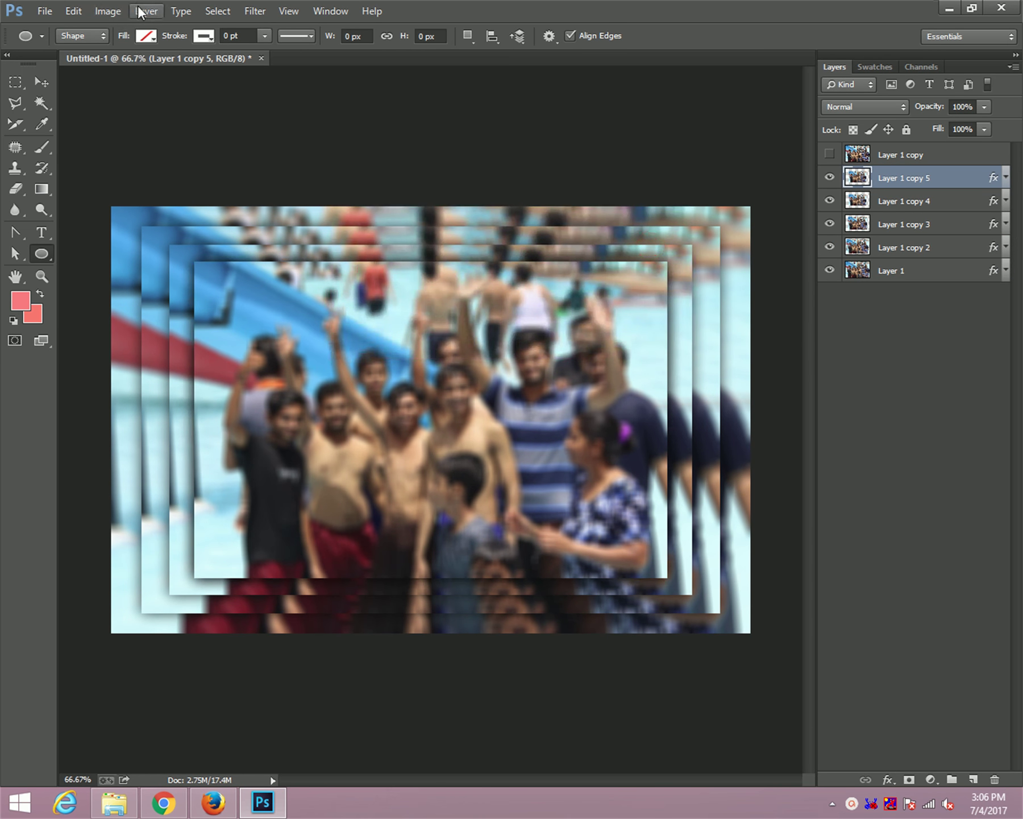
pyautogui.click(100, 11)
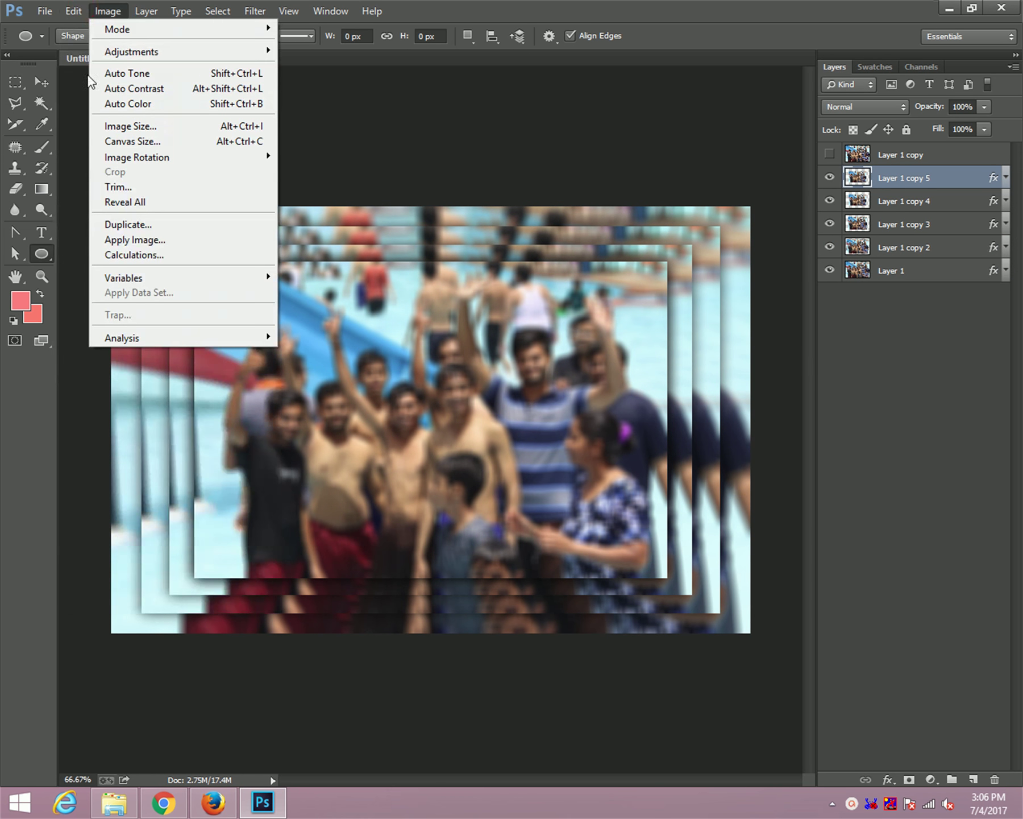
pyautogui.moveTo(168, 323)
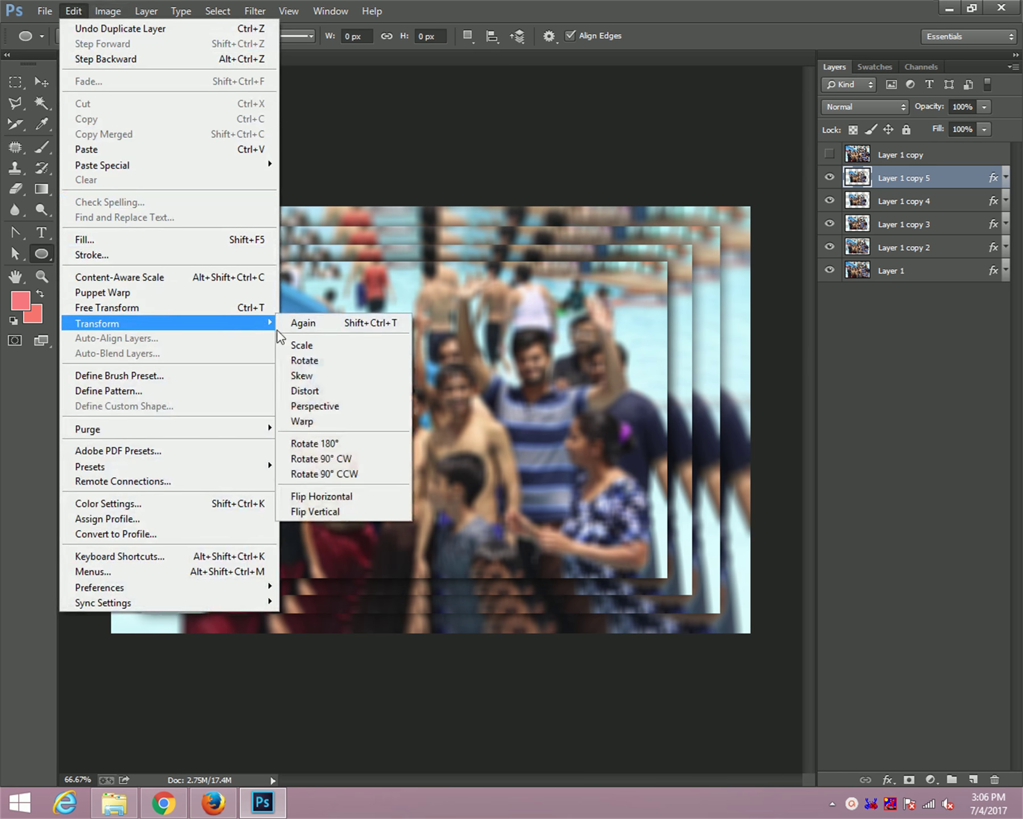
pyautogui.click(319, 325)
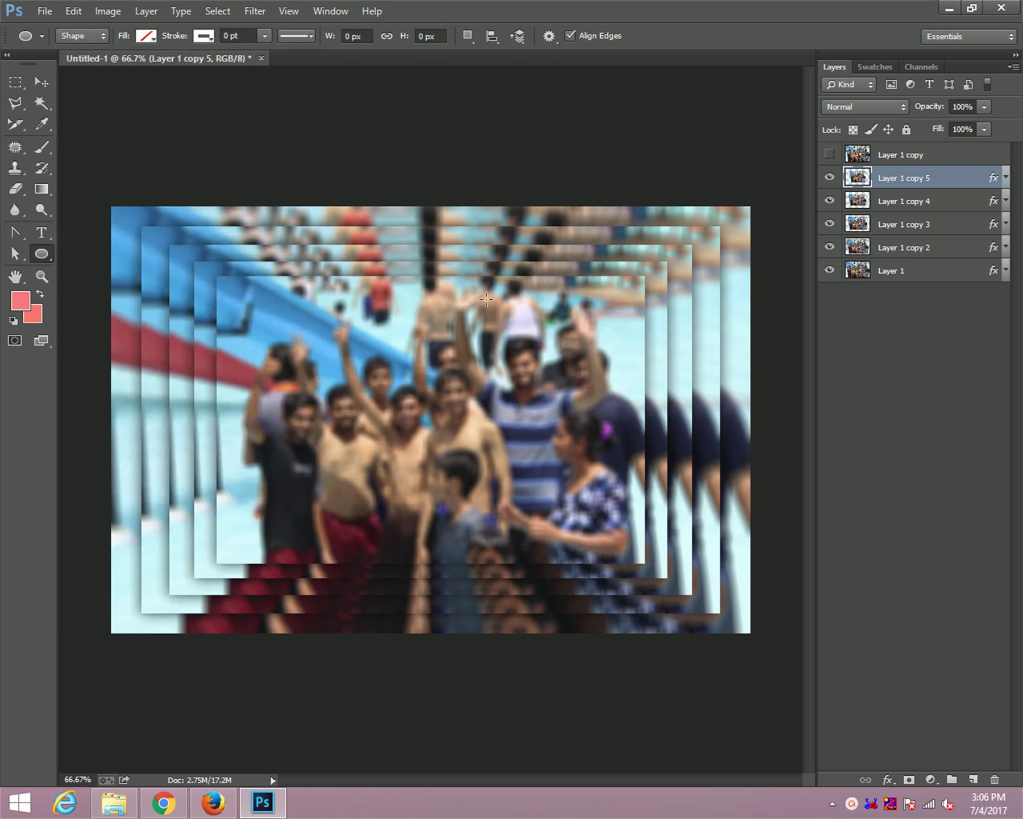
pyautogui.hotkey('ctrl', 't')
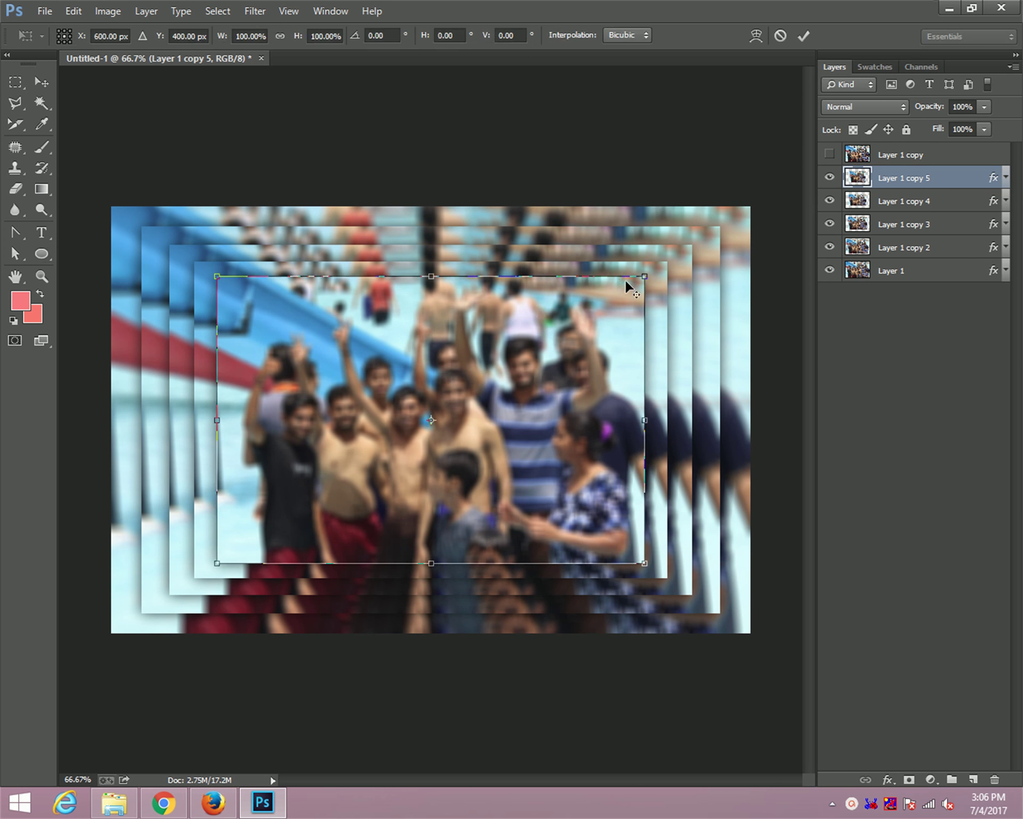
pyautogui.moveTo(643, 277); pyautogui.dragTo(634, 283)
pyautogui.press('Return')
pyautogui.press('u')
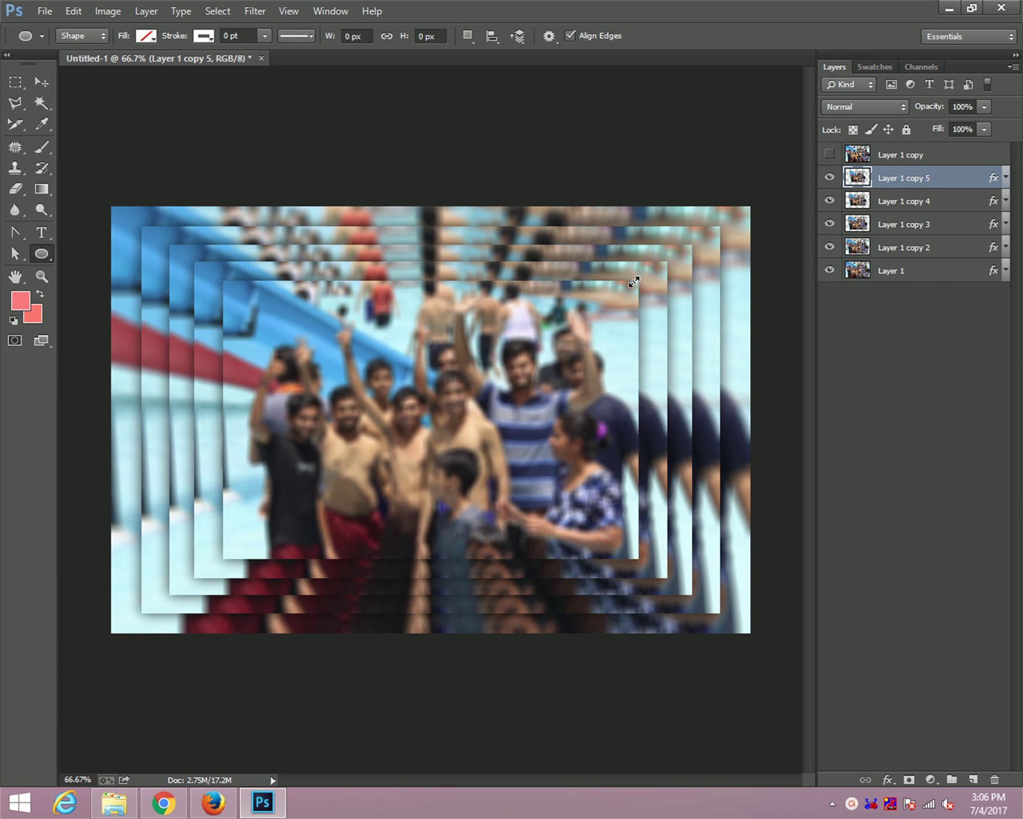
pyautogui.click(830, 154)
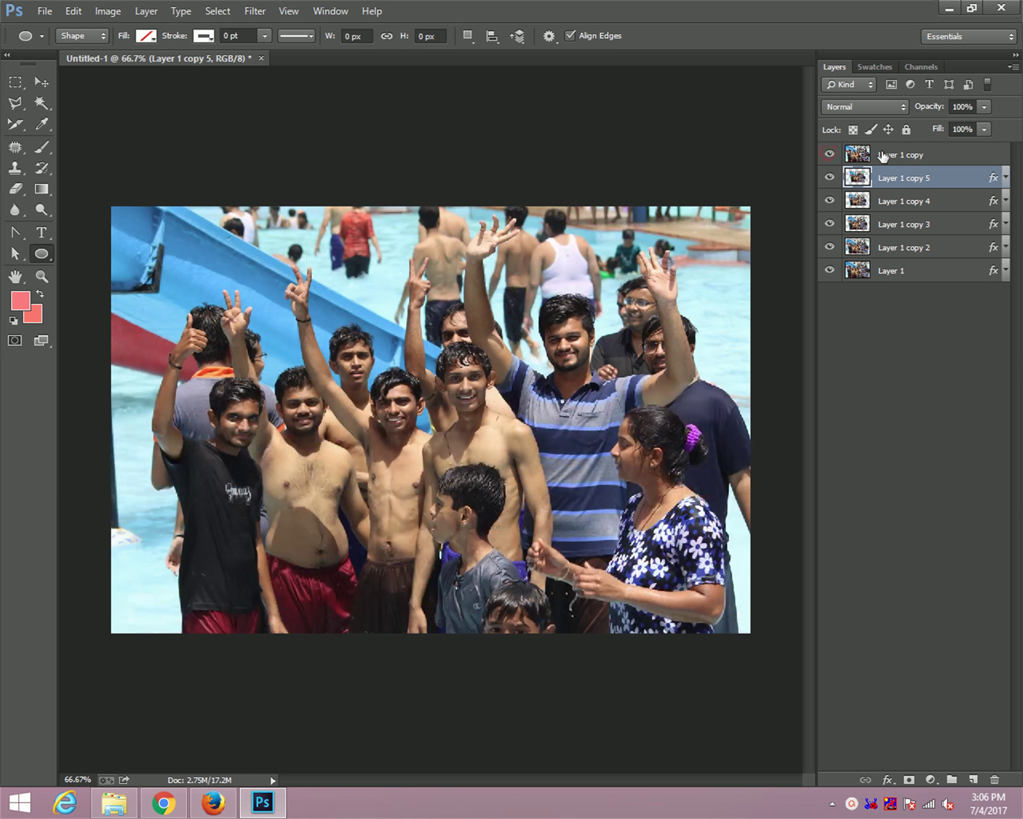
# Apply Transform Again twice to the sharp Layer 1 copy
pyautogui.click(882, 152)
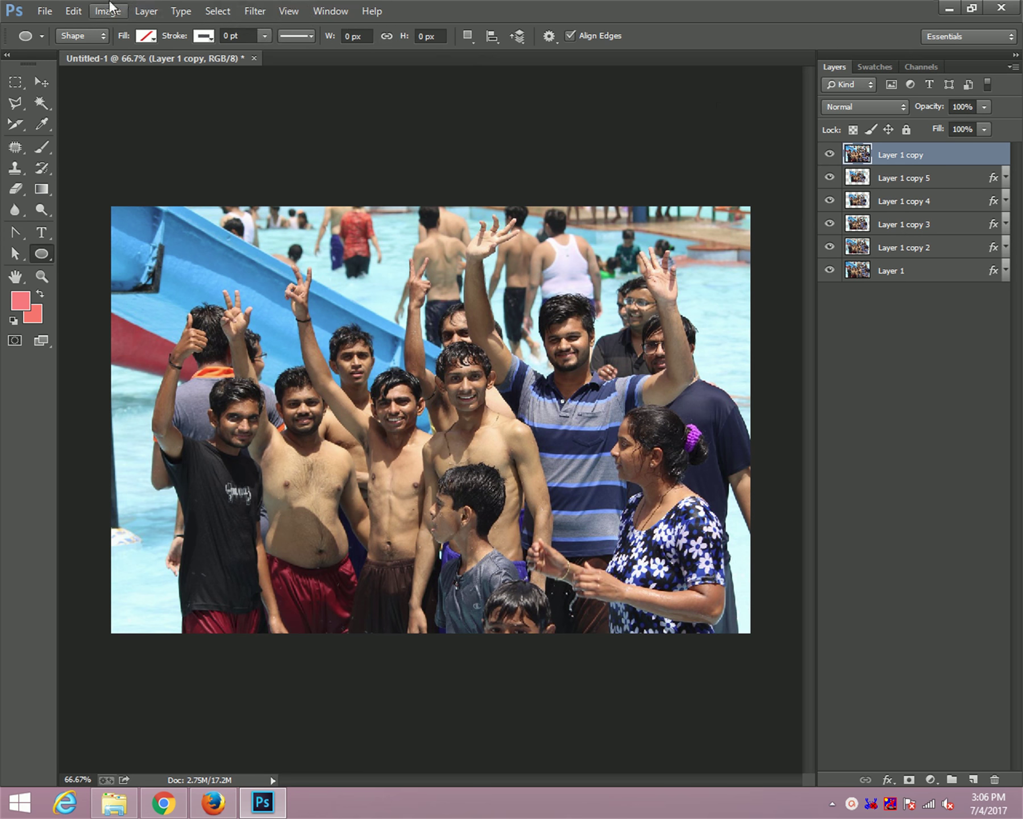
pyautogui.click(73, 11)
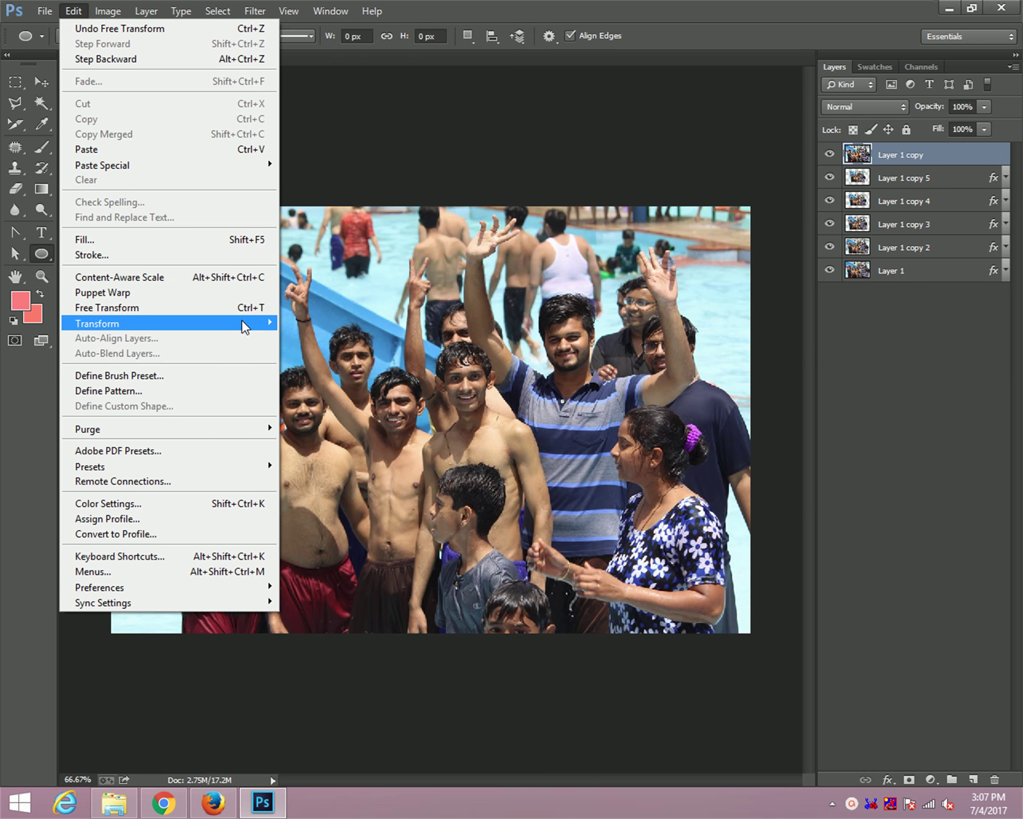
pyautogui.moveTo(160, 322)
pyautogui.click(305, 325)
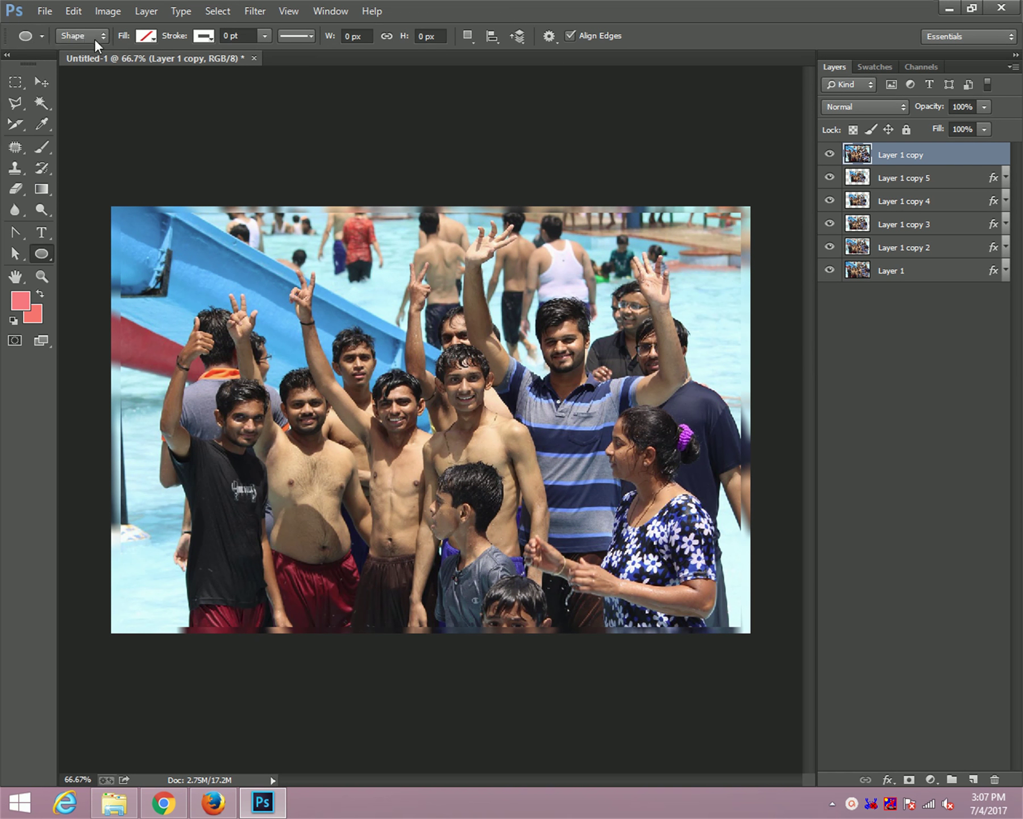
pyautogui.click(75, 11)
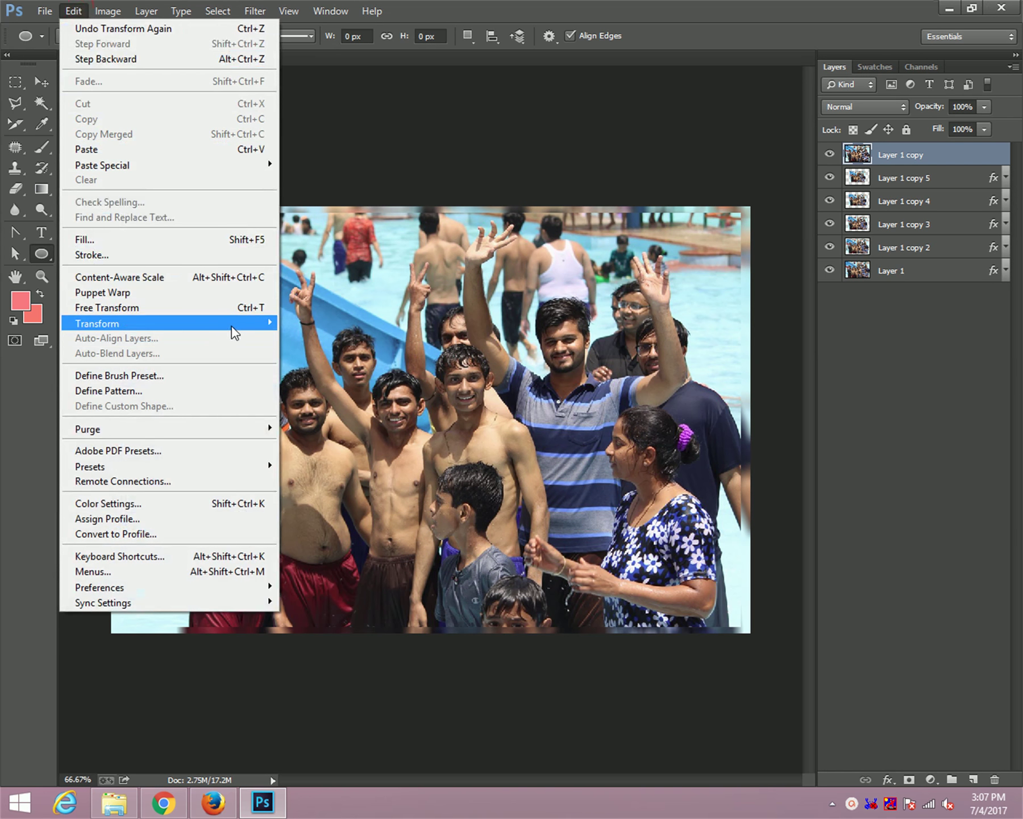
pyautogui.click(280, 327)
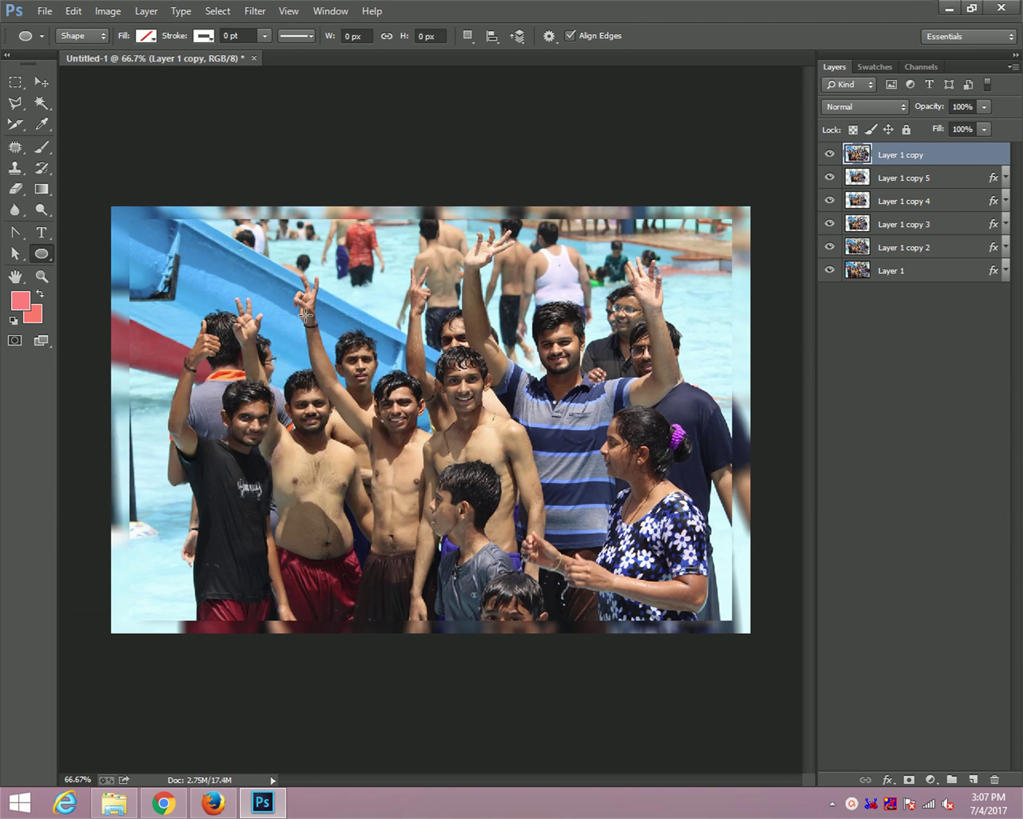
# Free Transform the sharp Layer 1 copy down to about 66%
pyautogui.click(72, 11)
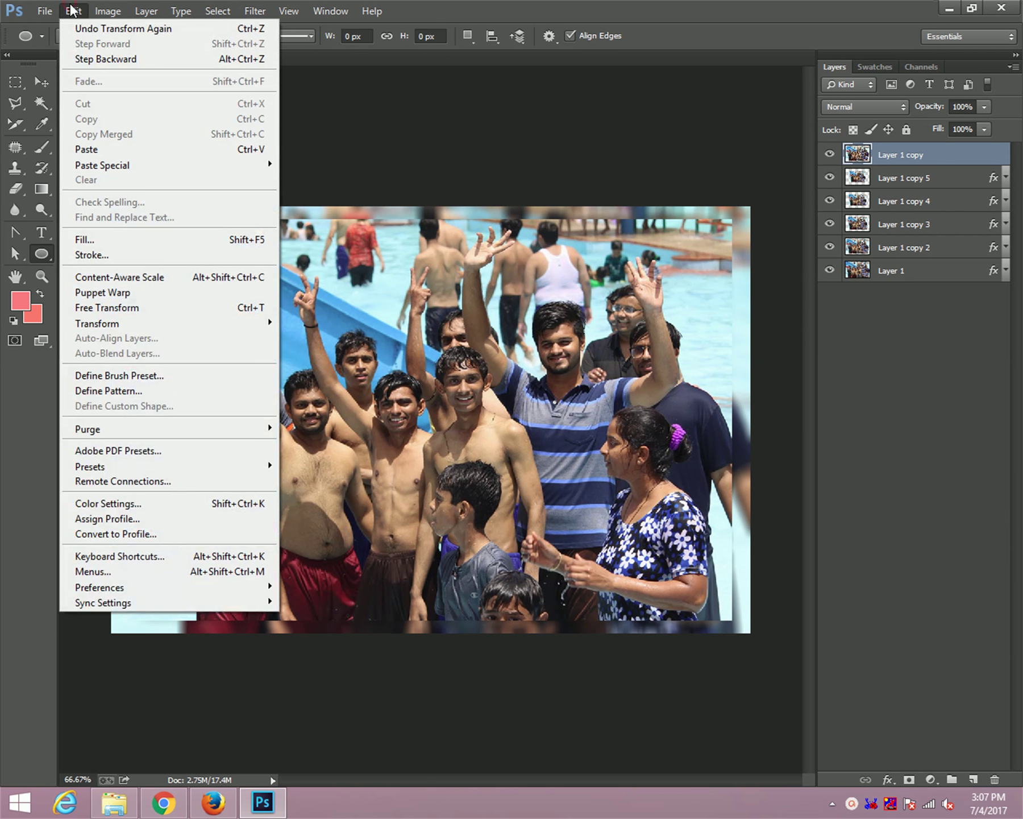
pyautogui.click(161, 324)
pyautogui.click(163, 308)
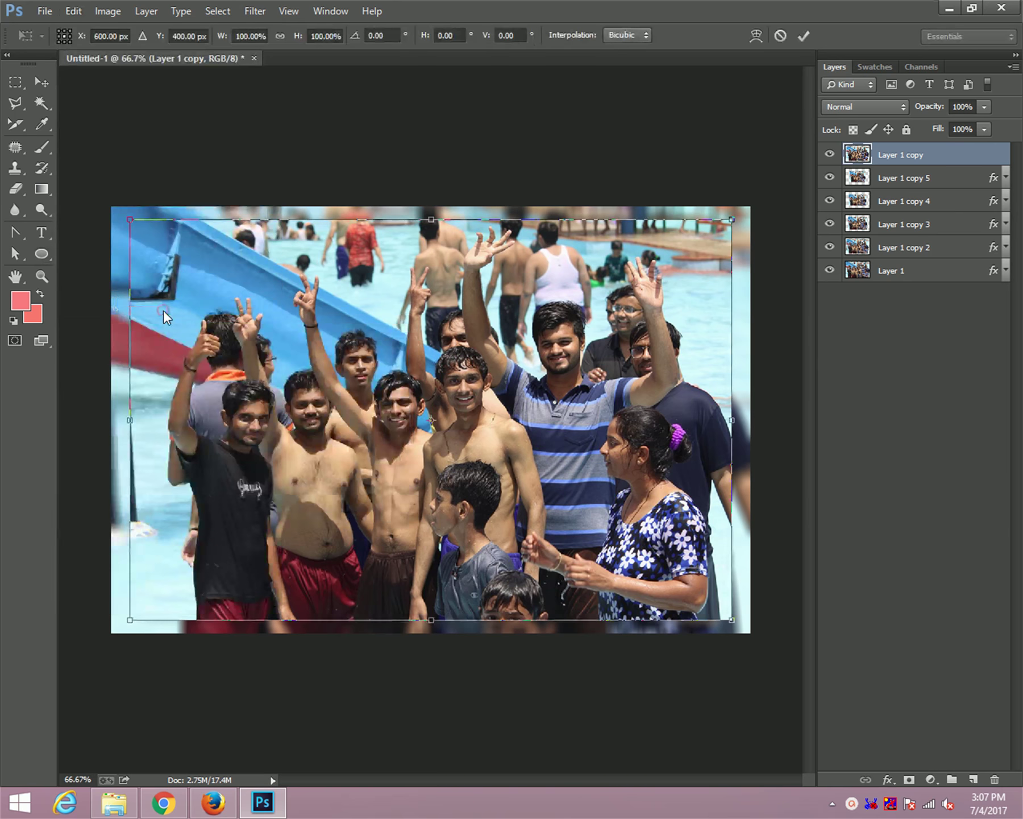
pyautogui.moveTo(731, 222); pyautogui.dragTo(610, 305)
pyautogui.press('Return')
pyautogui.press('u')
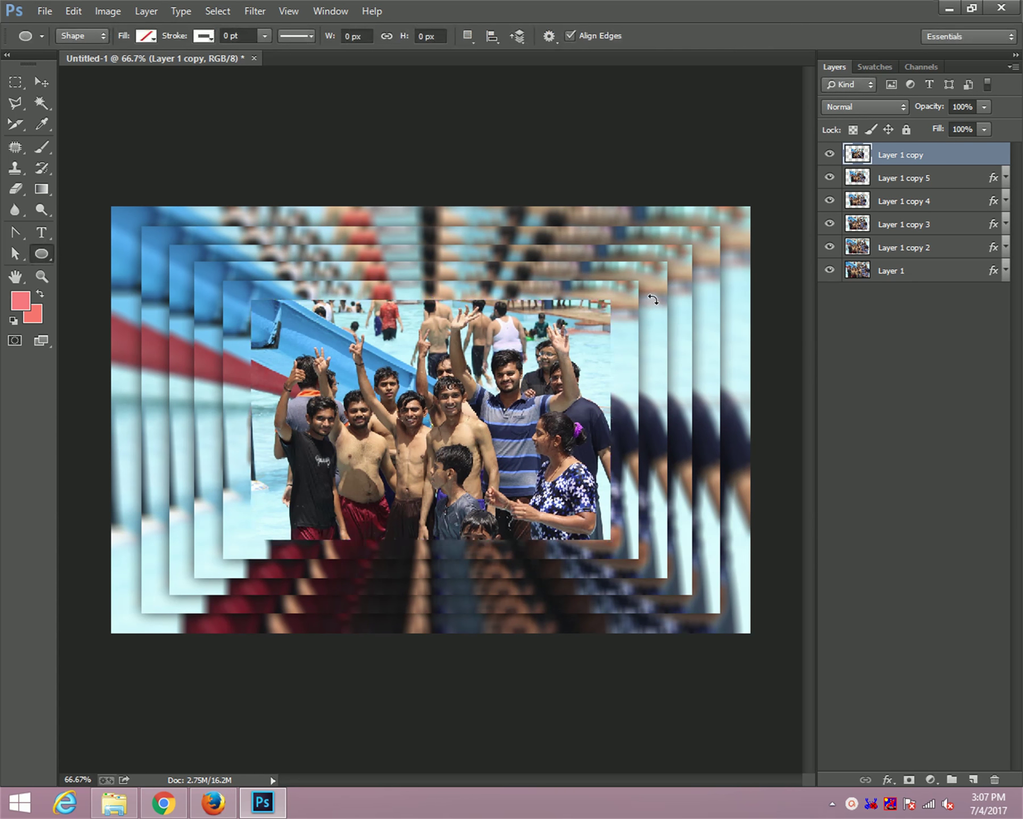
pyautogui.scroll(1, 456, 397)
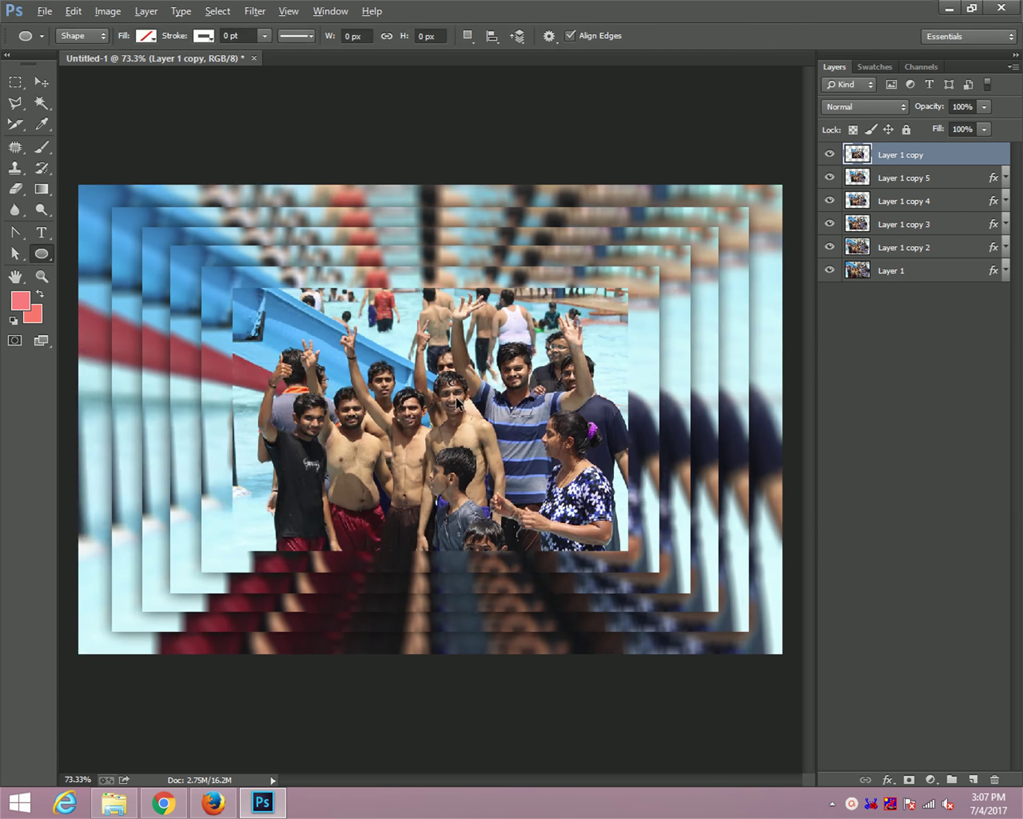
pyautogui.scroll(-1, 456, 396)
pyautogui.rightClick(961, 183)
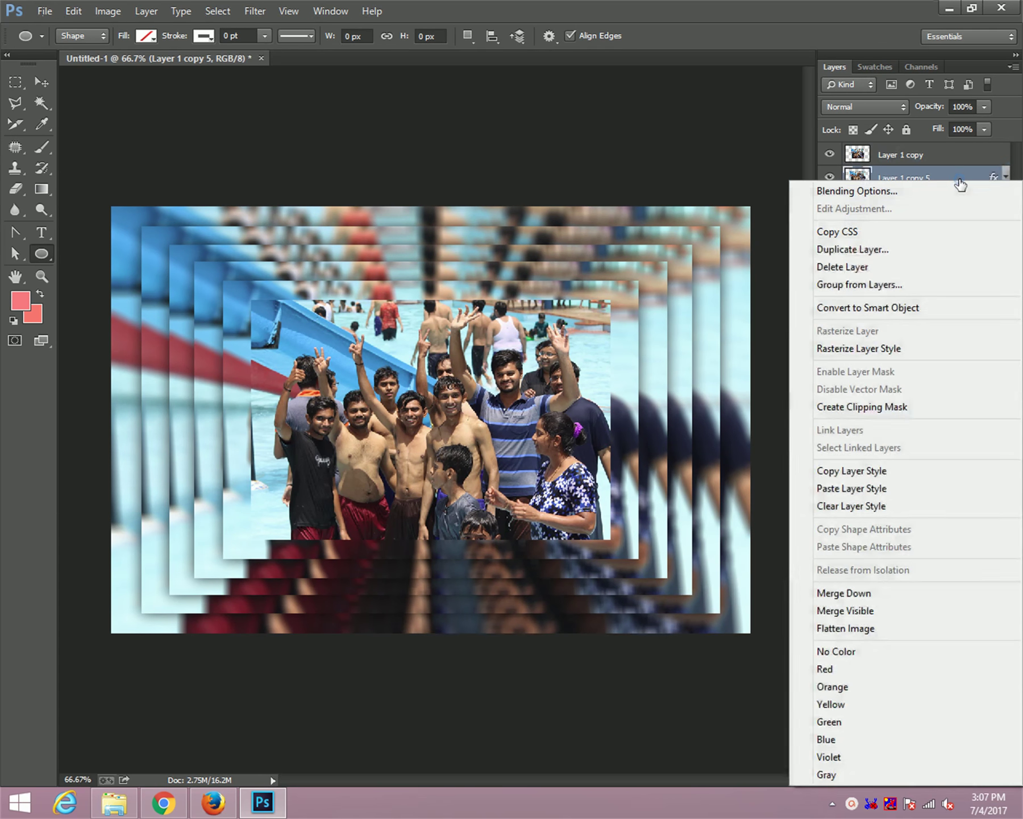
# Copy Layer 1 copy 5's drop shadow style onto the sharp Layer 1 copy
pyautogui.click(876, 481)
pyautogui.rightClick(898, 159)
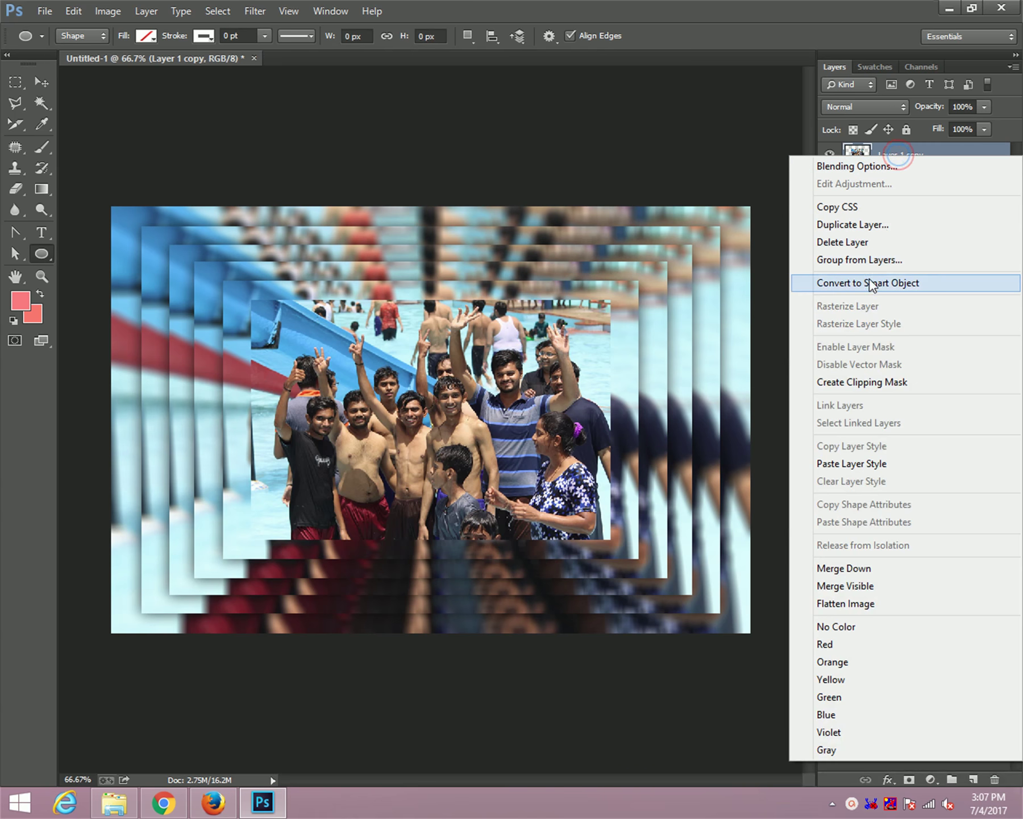
pyautogui.click(852, 463)
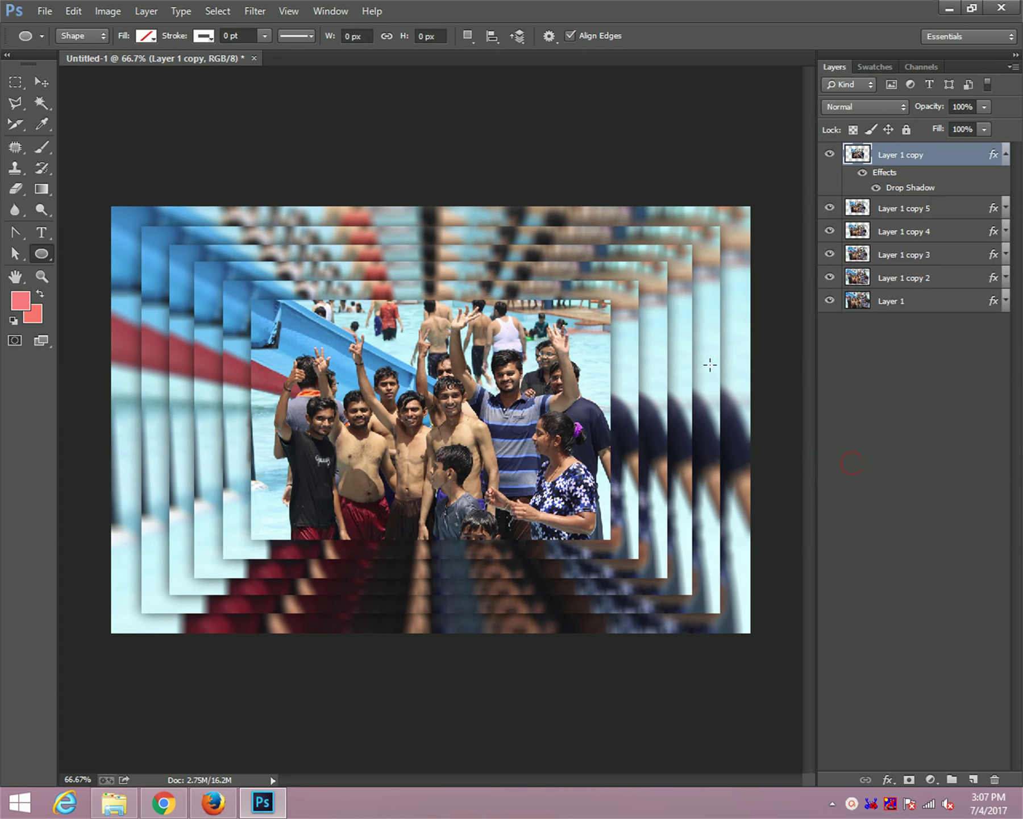
# Duplicate the innermost photo layer as Layer 1 copy 6
pyautogui.scroll(-1, 452, 356)
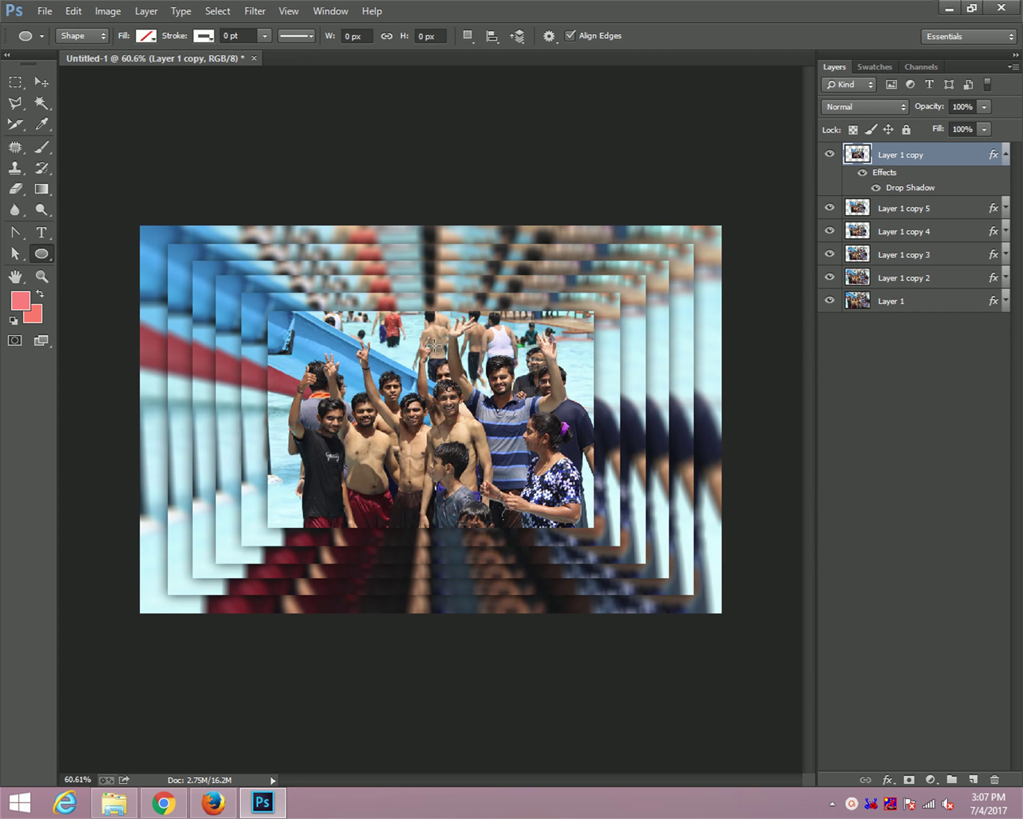
pyautogui.scroll(3, 400, 330)
pyautogui.scroll(1, 400, 330)
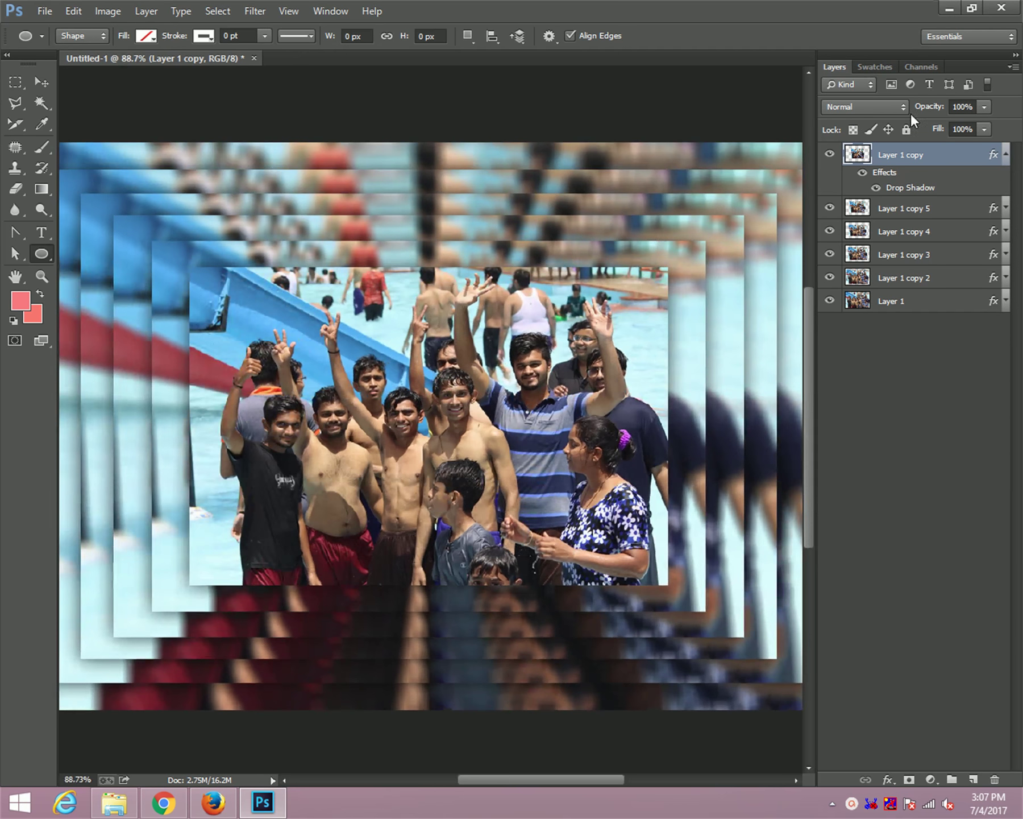
pyautogui.rightClick(922, 154)
pyautogui.click(882, 230)
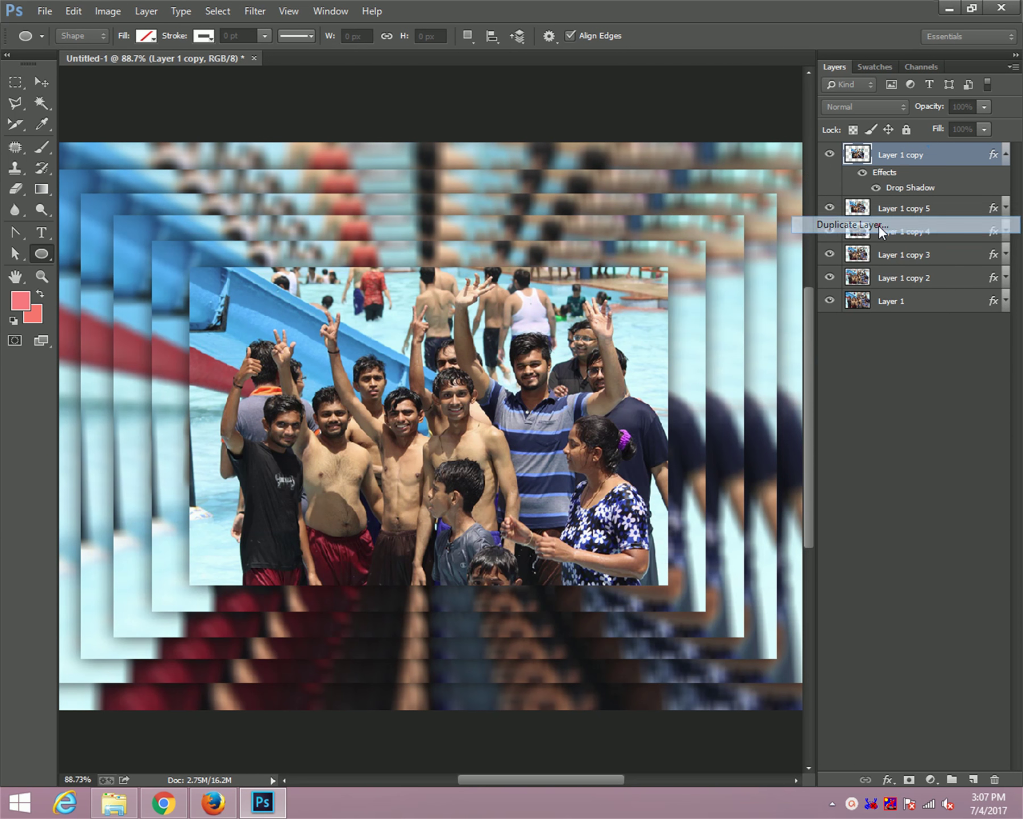
pyautogui.click(651, 248)
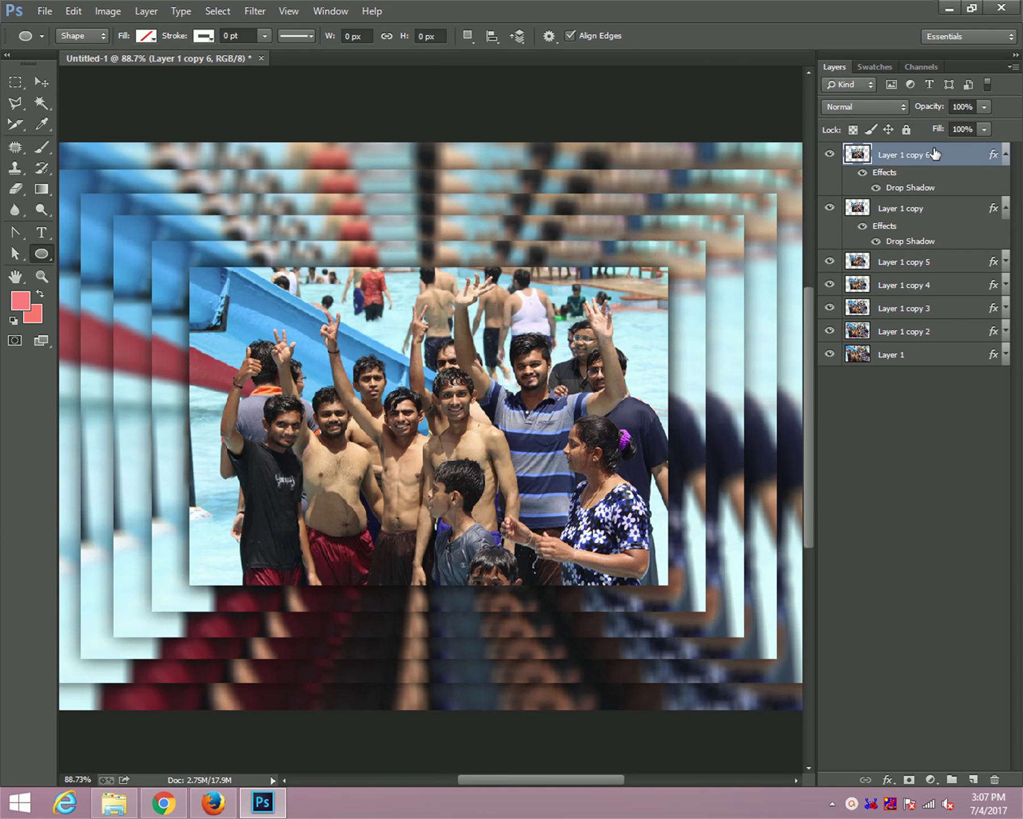
# Apply a Gaussian Blur of about 2 pixels to Layer 1 copy 6
pyautogui.click(262, 10)
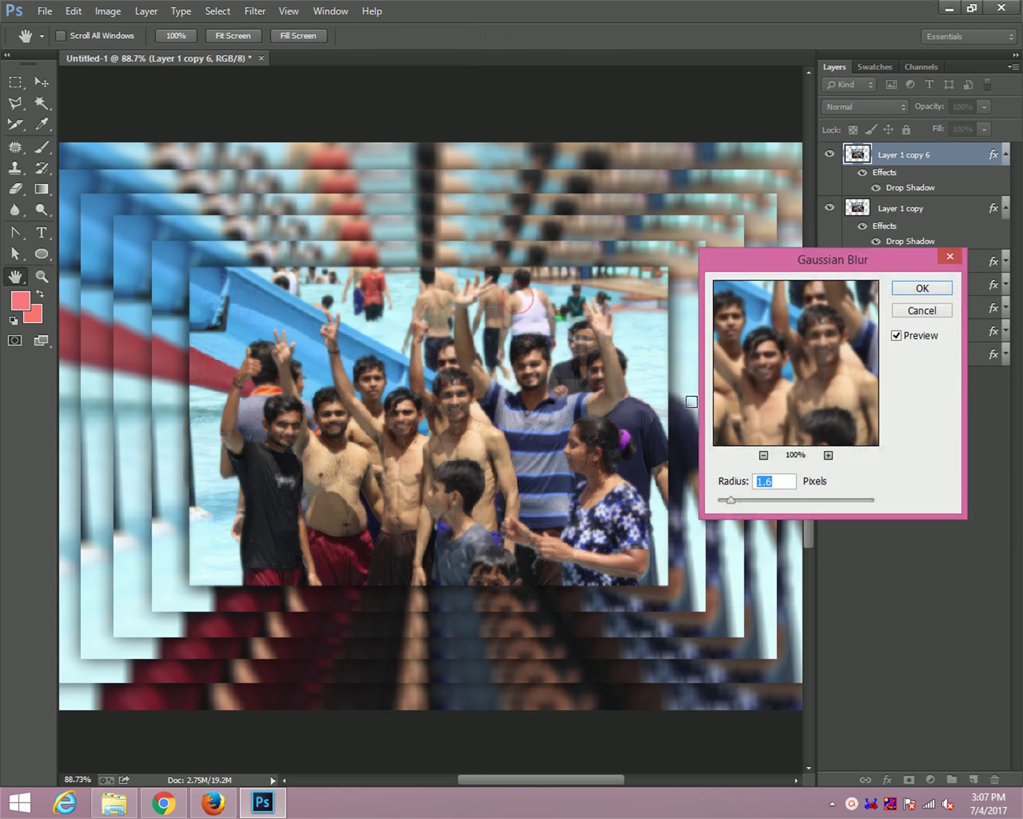
pyautogui.moveTo(734, 501); pyautogui.dragTo(736, 503)
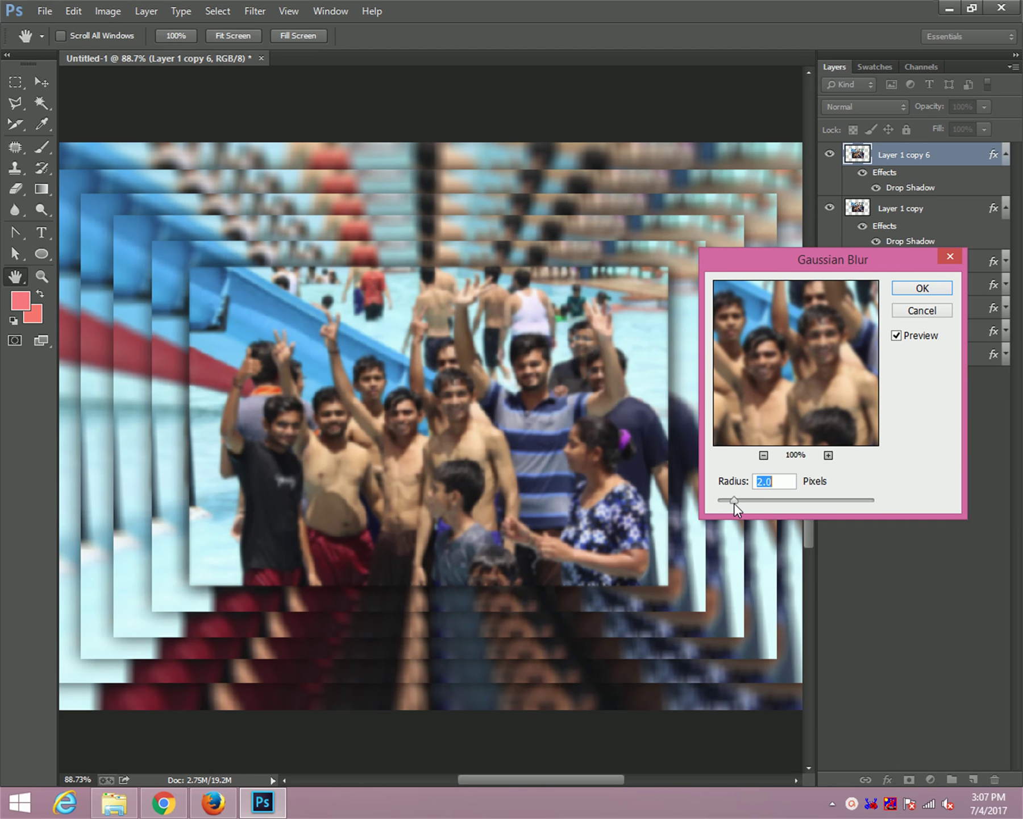
pyautogui.click(916, 289)
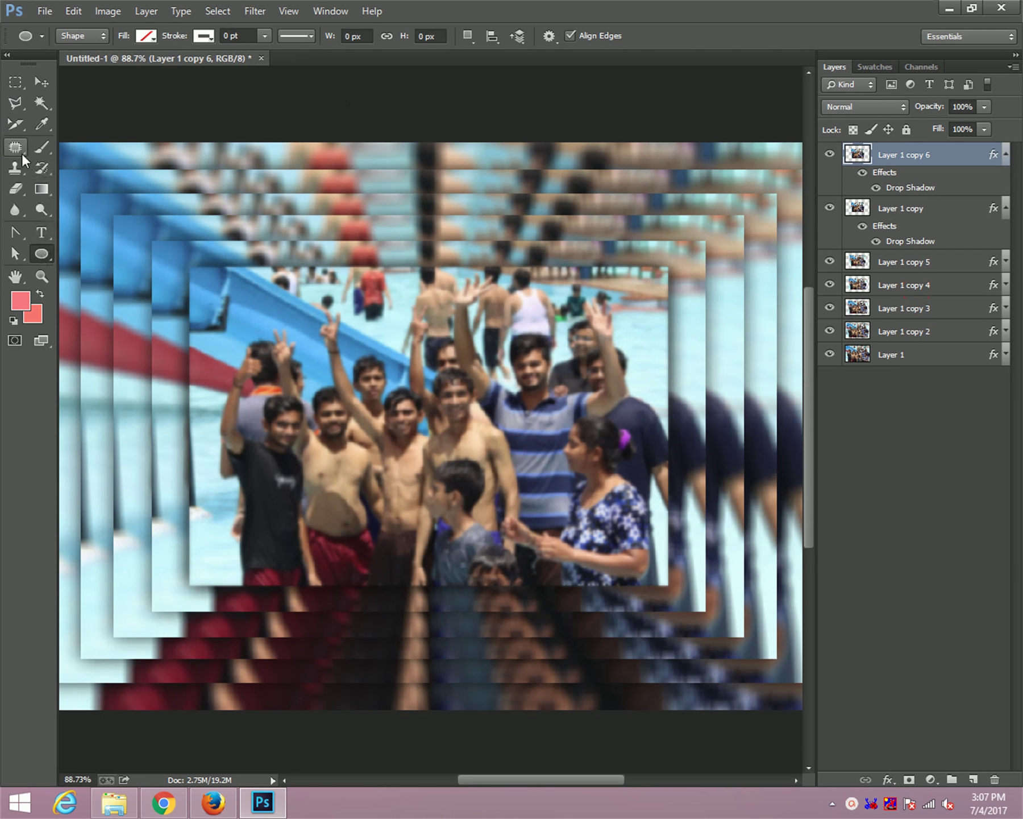
pyautogui.click(12, 190)
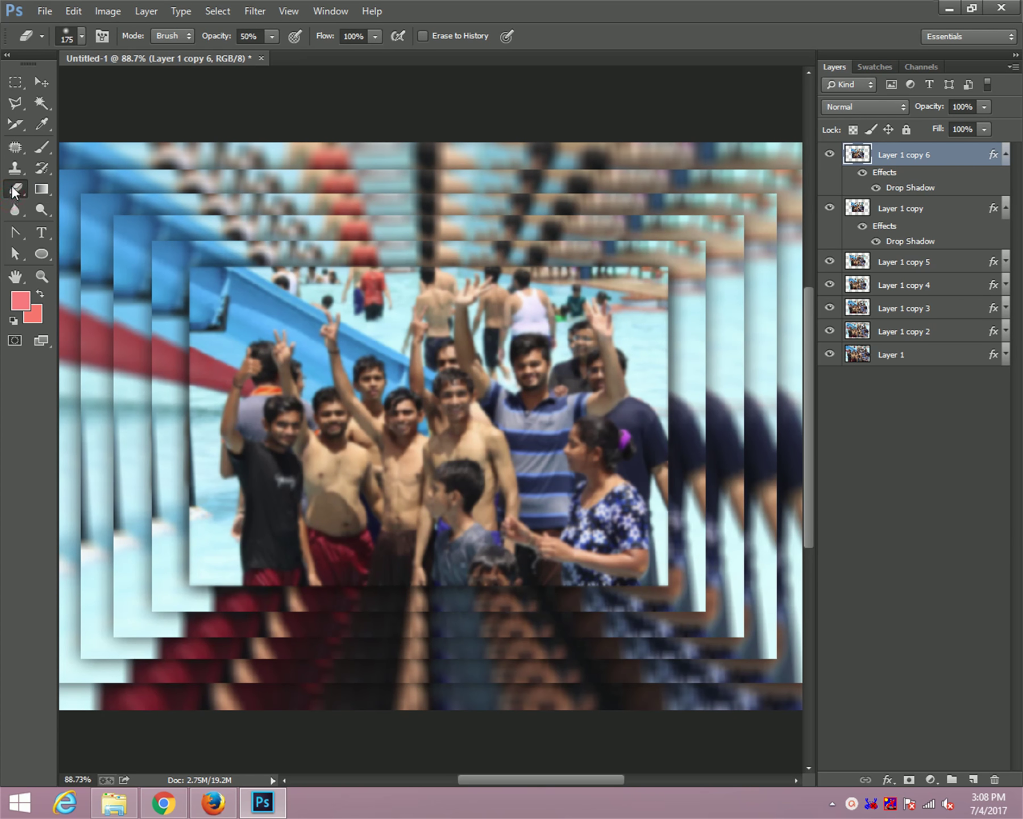
# Erase the blur at 50% opacity over the central faces and raised arm, with a 100 px brush
pyautogui.moveTo(437, 404)
pyautogui.mouseDown()
pyautogui.moveTo(436, 447)
pyautogui.moveTo(411, 441)
pyautogui.moveTo(450, 421)
pyautogui.moveTo(479, 441)
pyautogui.moveTo(447, 423)
pyautogui.moveTo(448, 362)
pyautogui.mouseUp()
pyautogui.press('[')
pyautogui.press('[')
pyautogui.press('[')
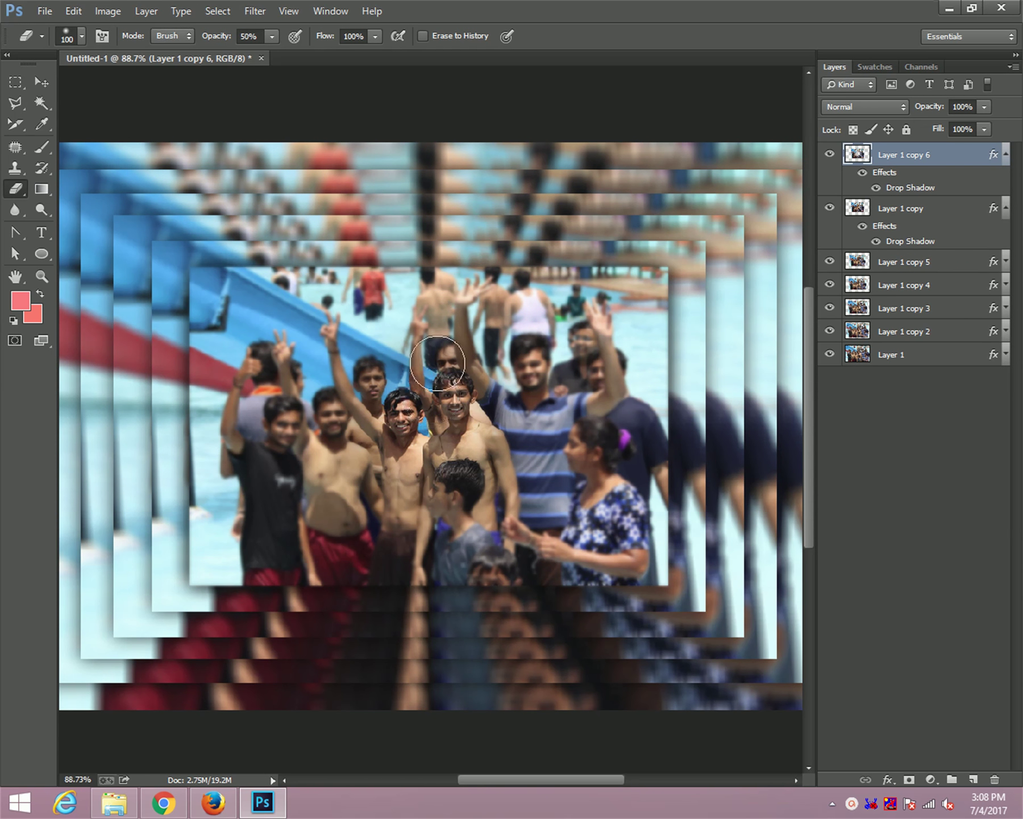
pyautogui.moveTo(447, 361); pyautogui.dragTo(479, 334)
pyautogui.scroll(-2, 464, 340)
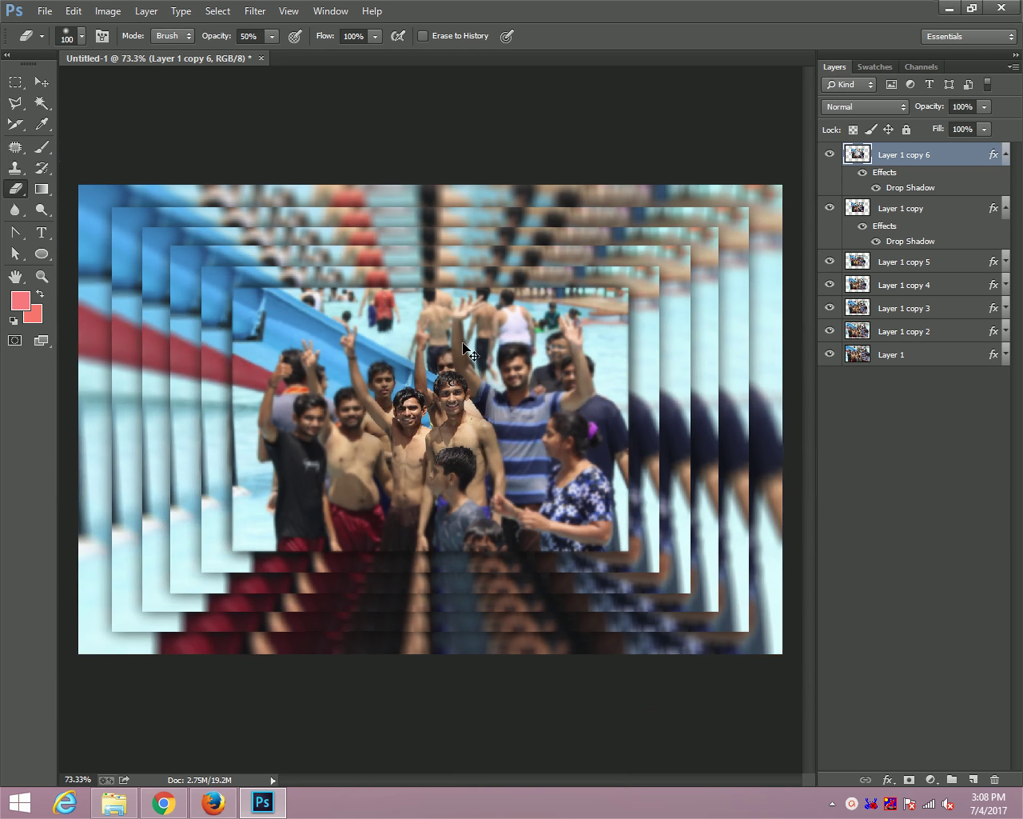
pyautogui.hotkey('ctrl', 's')
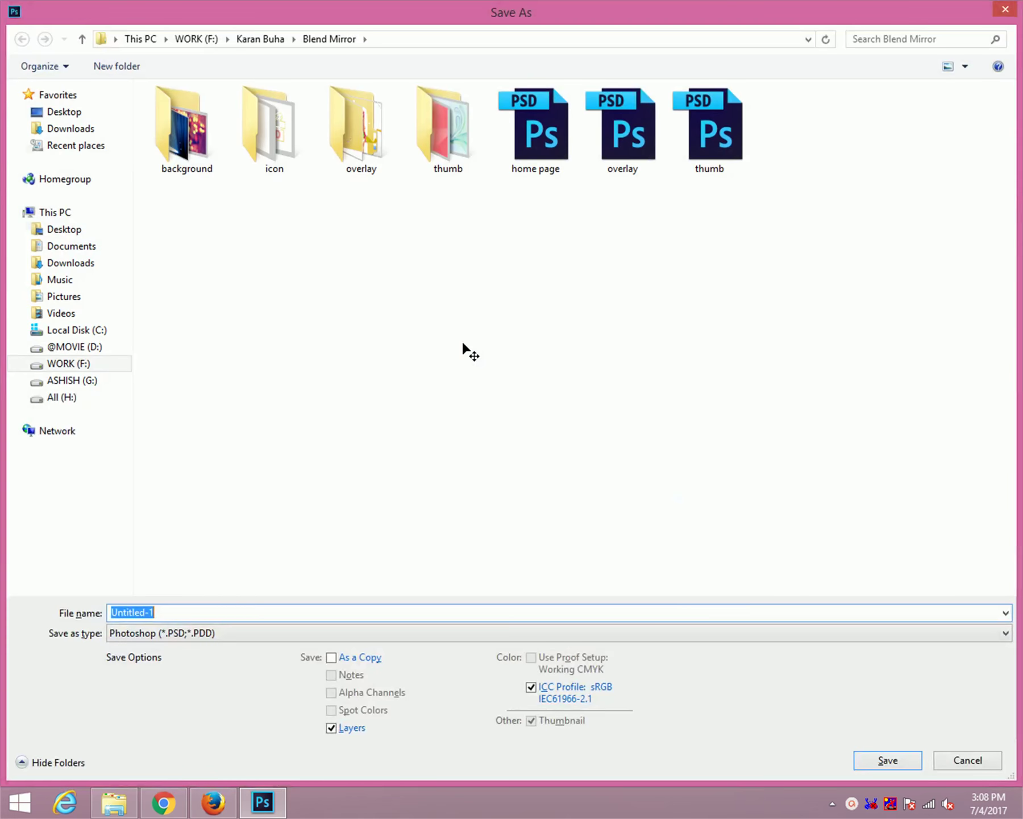
# Reopen the Save As dialog and set the file format to JPEG
pyautogui.press('Escape')
pyautogui.click(44, 11)
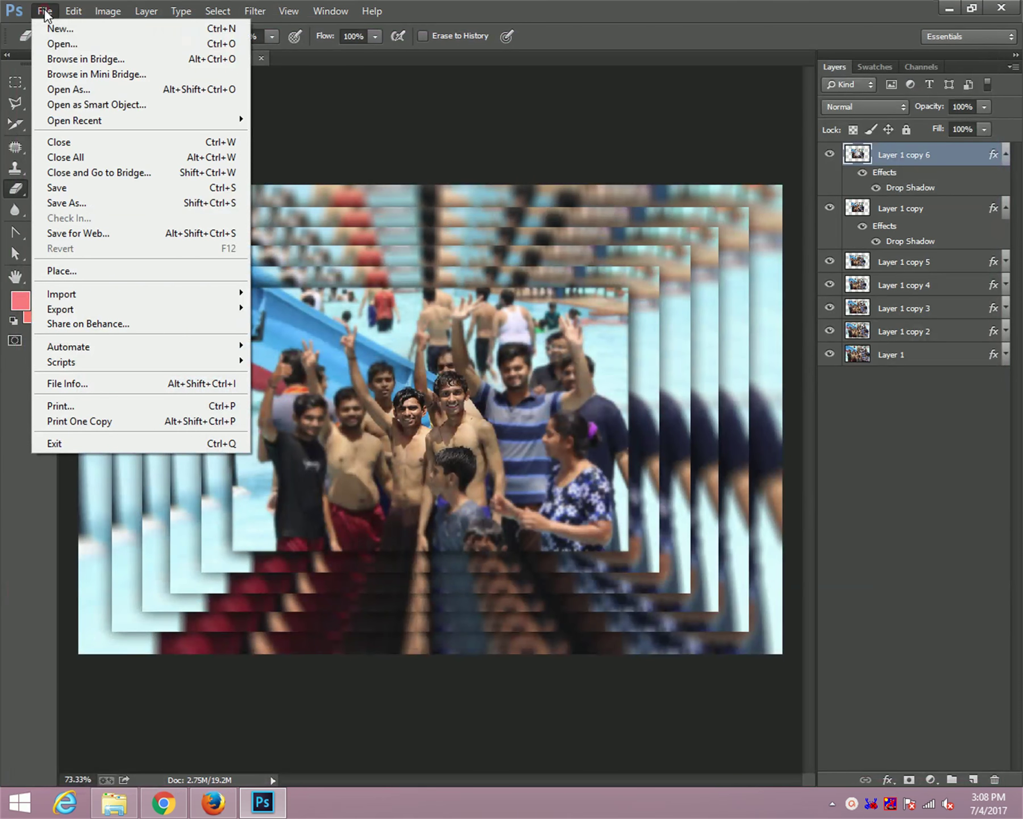
pyautogui.click(119, 188)
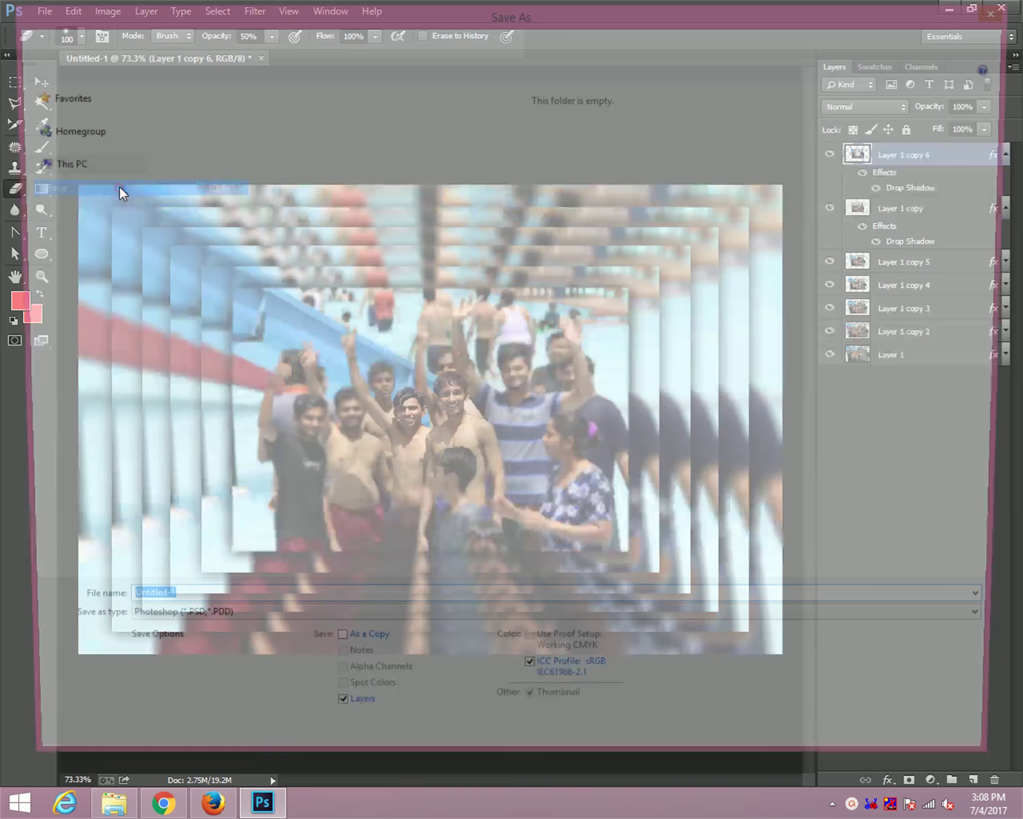
pyautogui.click(226, 565)
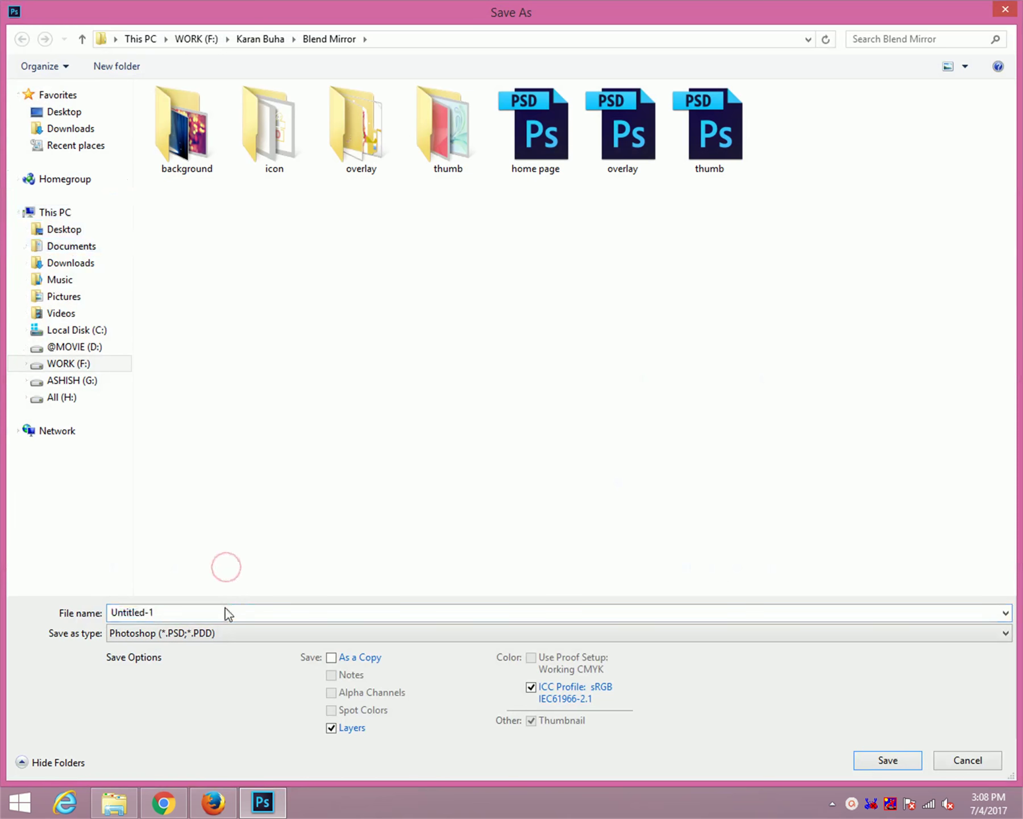
pyautogui.doubleClick(226, 611)
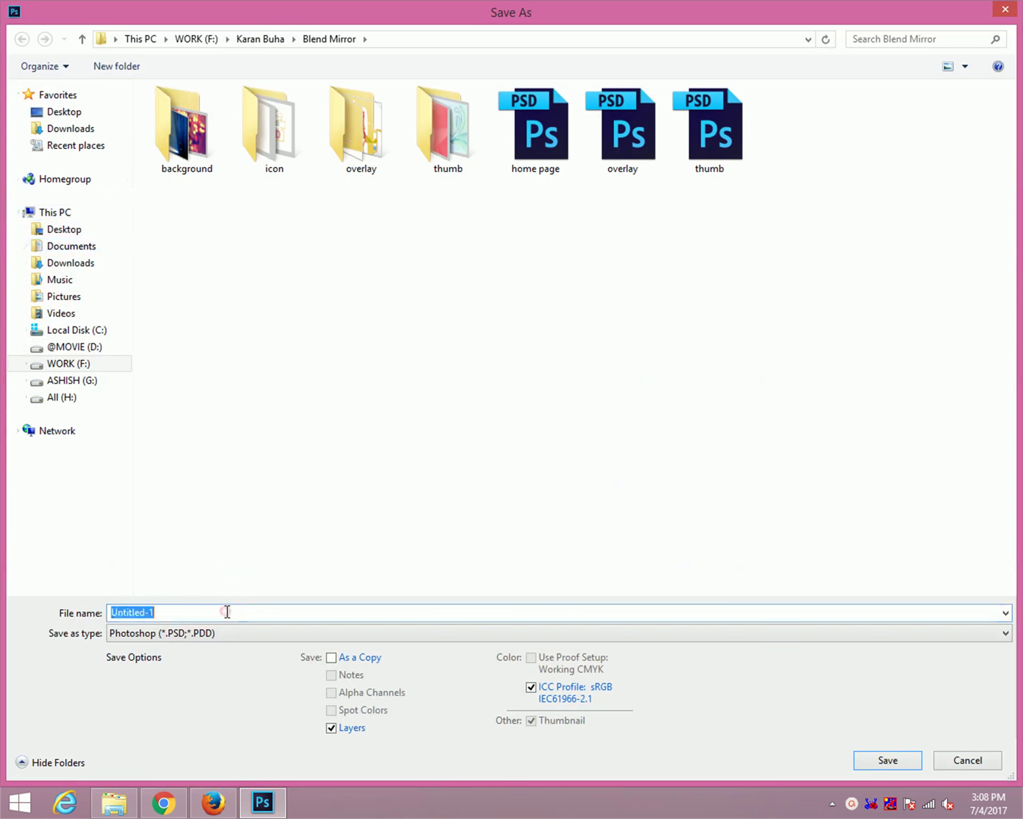
pyautogui.click(235, 639)
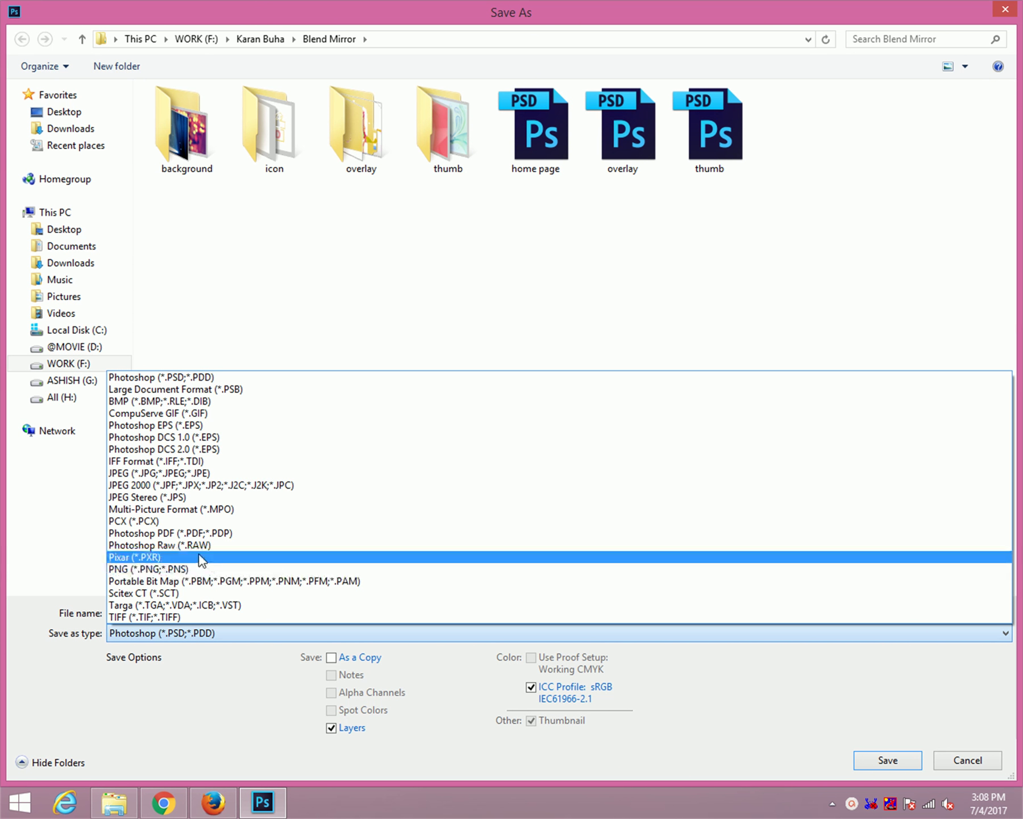
pyautogui.click(205, 472)
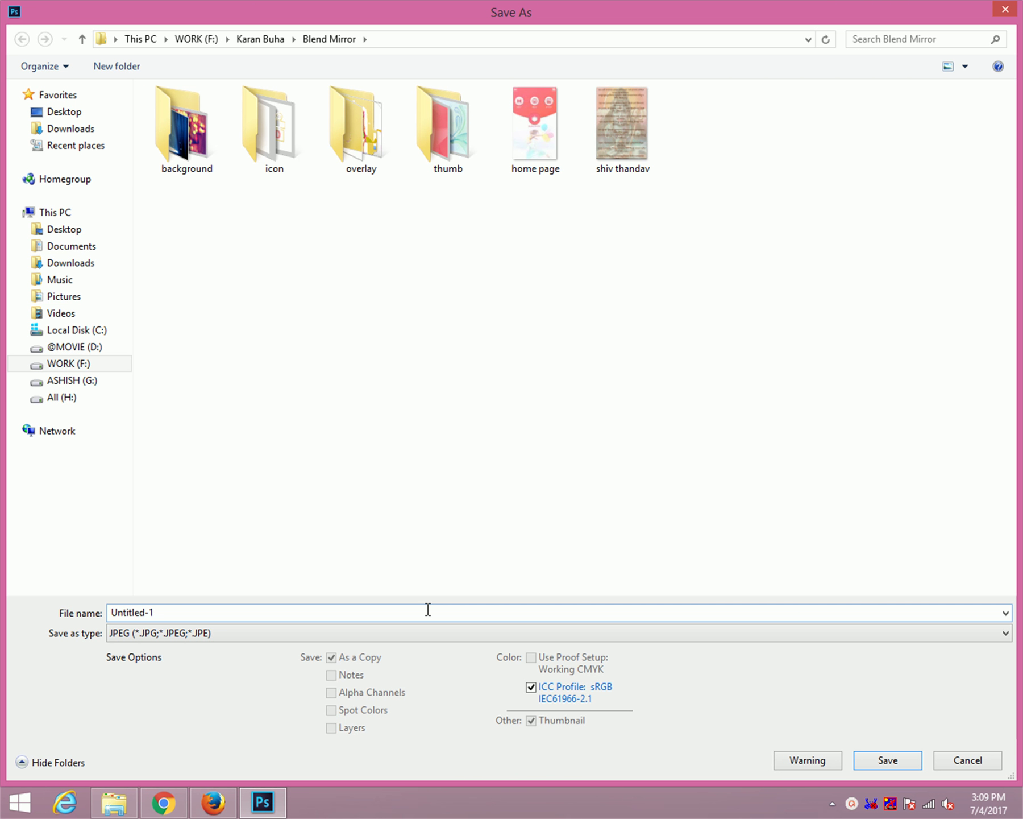
# Rename the file to the author's name and save it as a Quality 12 Maximum JPEG
pyautogui.click(427, 609)
pyautogui.press('BackSpace')
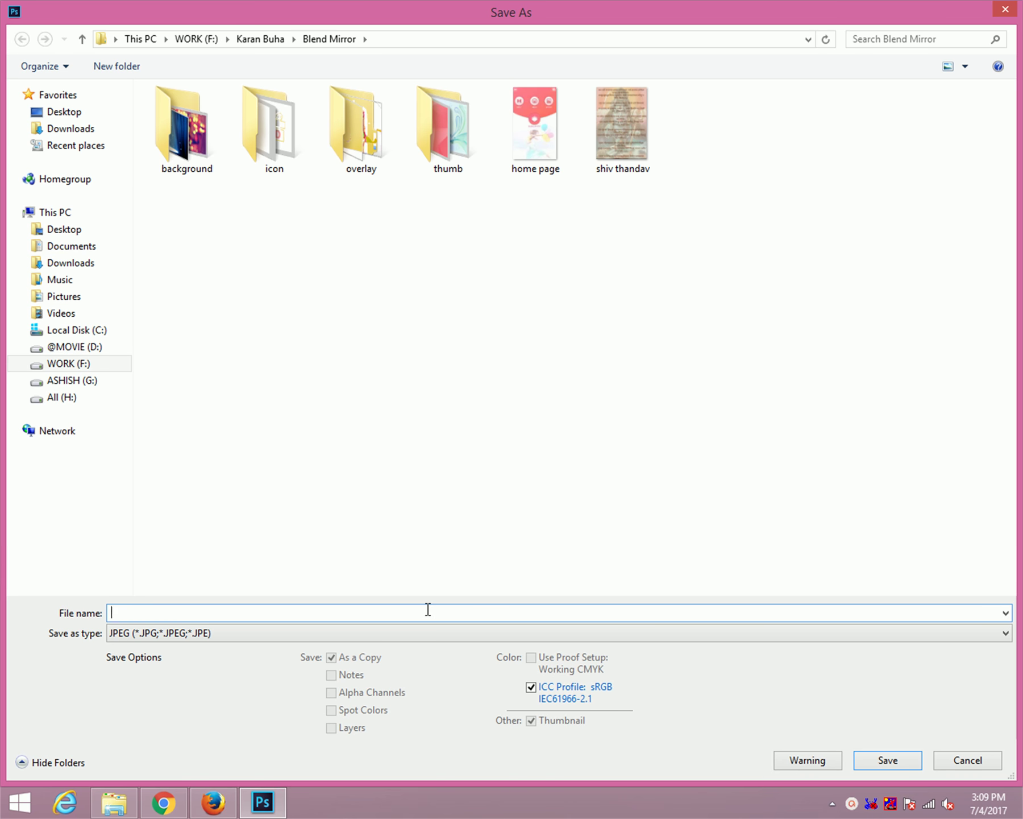
pyautogui.write('karan buha')
pyautogui.click(895, 756)
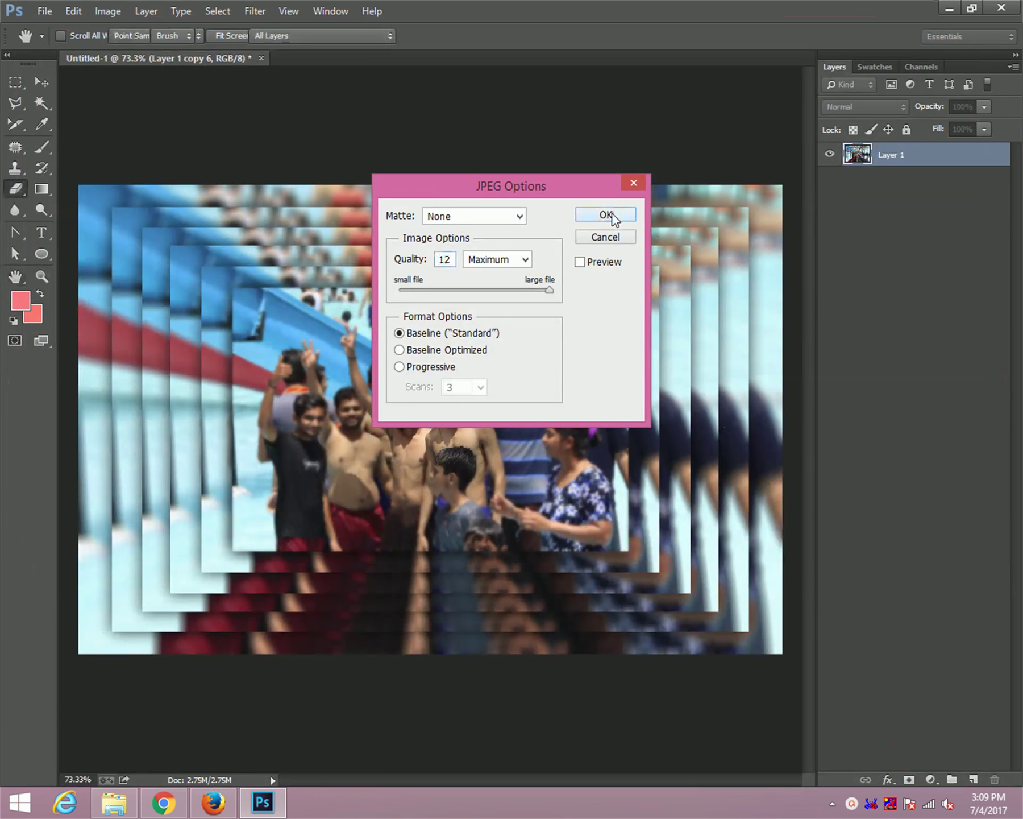
pyautogui.click(607, 210)
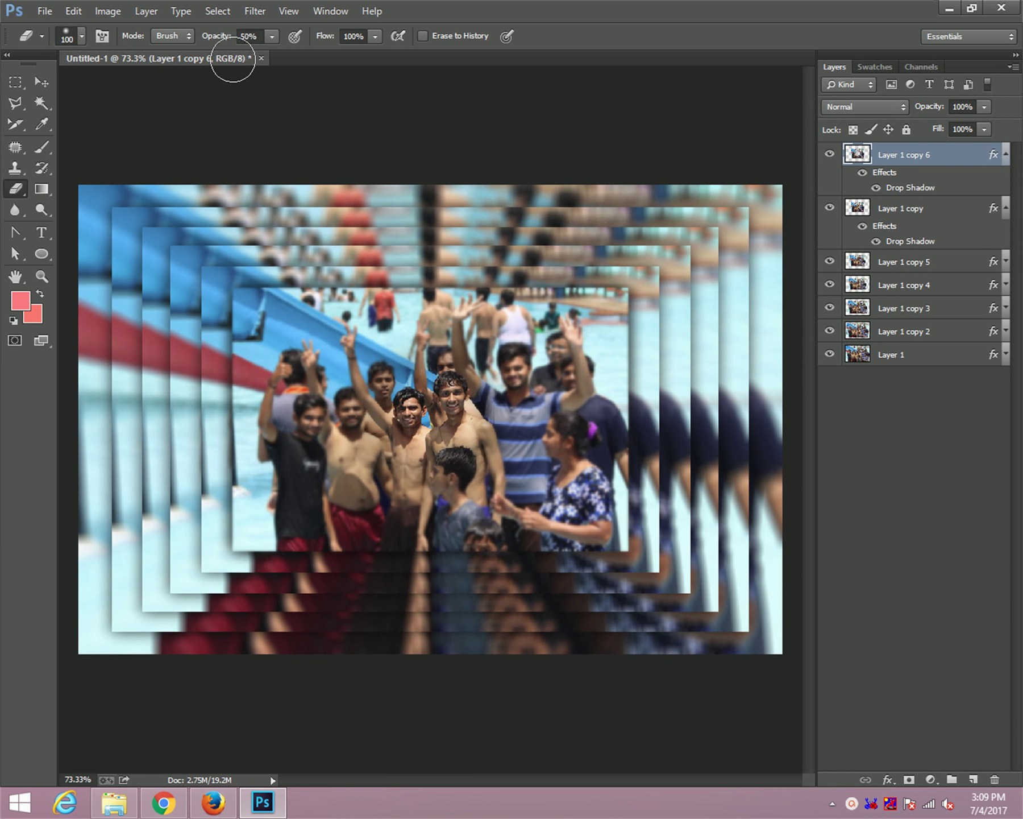
pyautogui.click(130, 814)
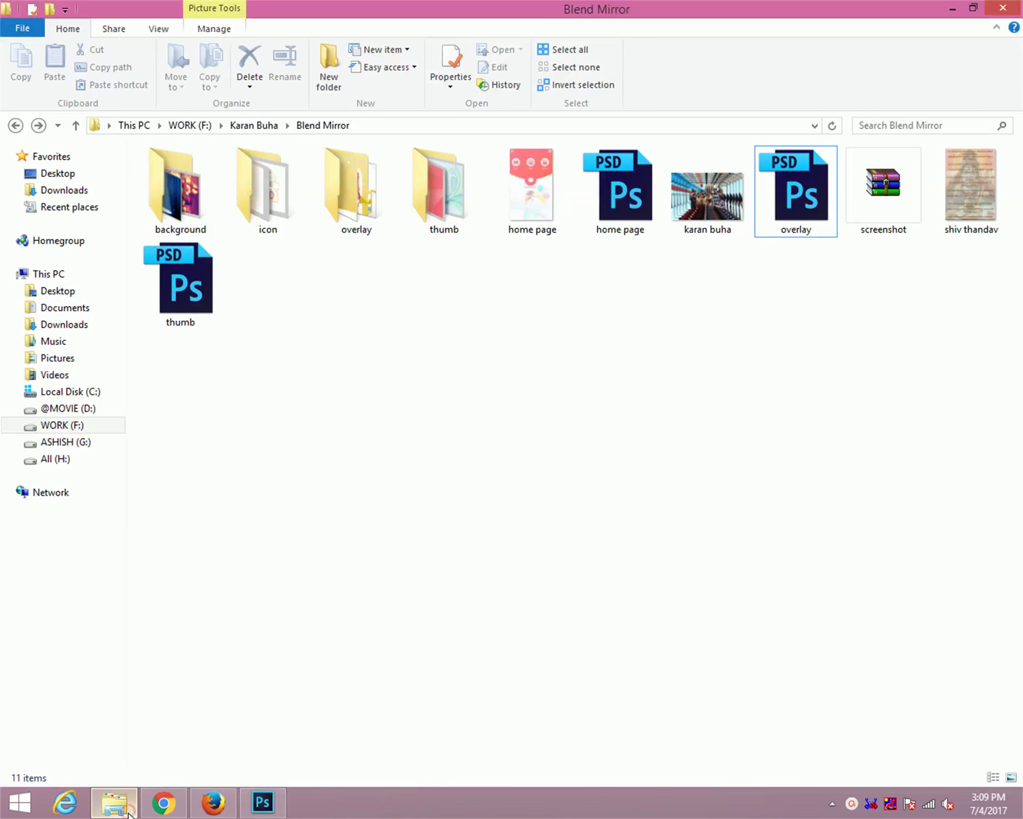
# Open the exported tunnel JPEG from the Blend Mirror folder in Picasa Photo Viewer
pyautogui.doubleClick(715, 215)
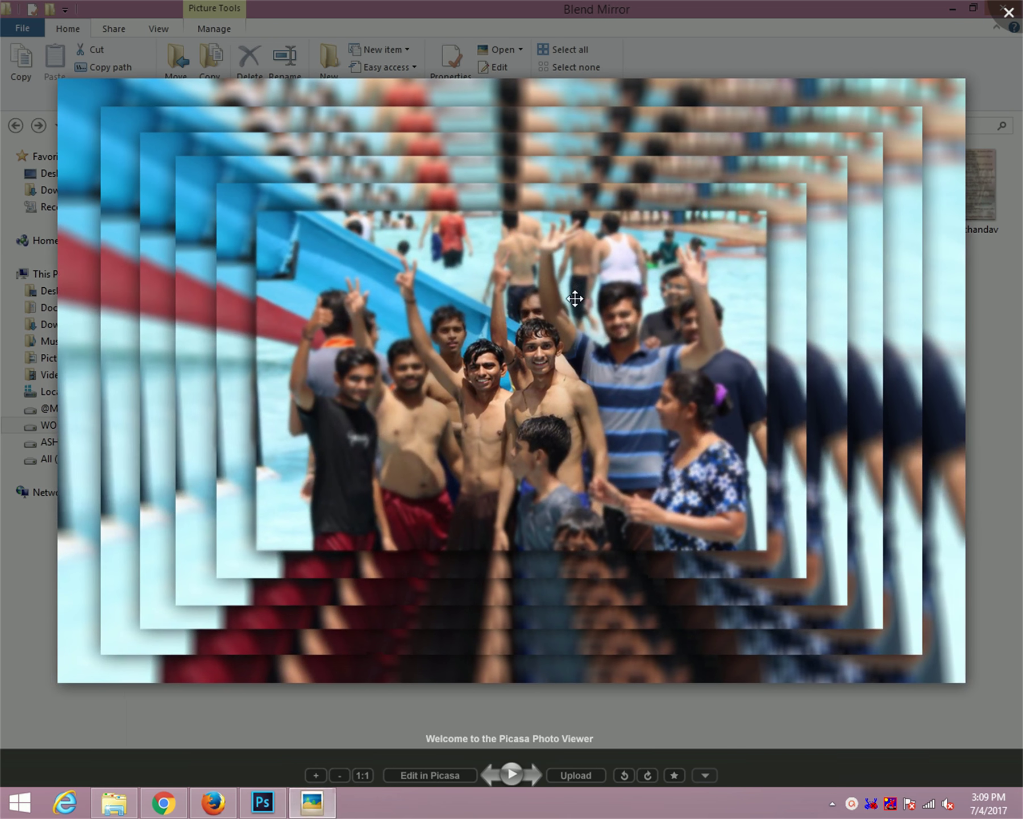